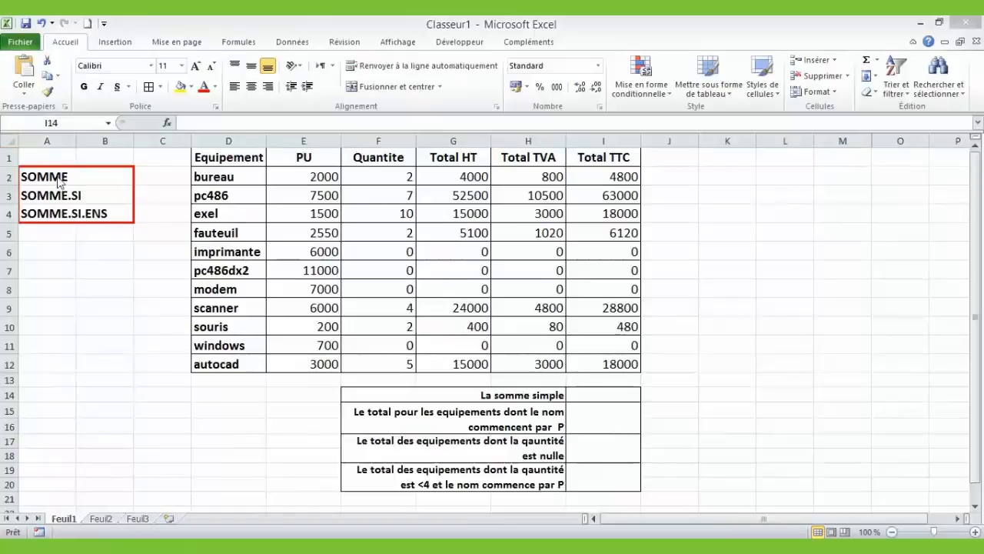
Select the "La somme simple" result cell I14 and look over the available commands for inserting a sum function
click(608, 395)
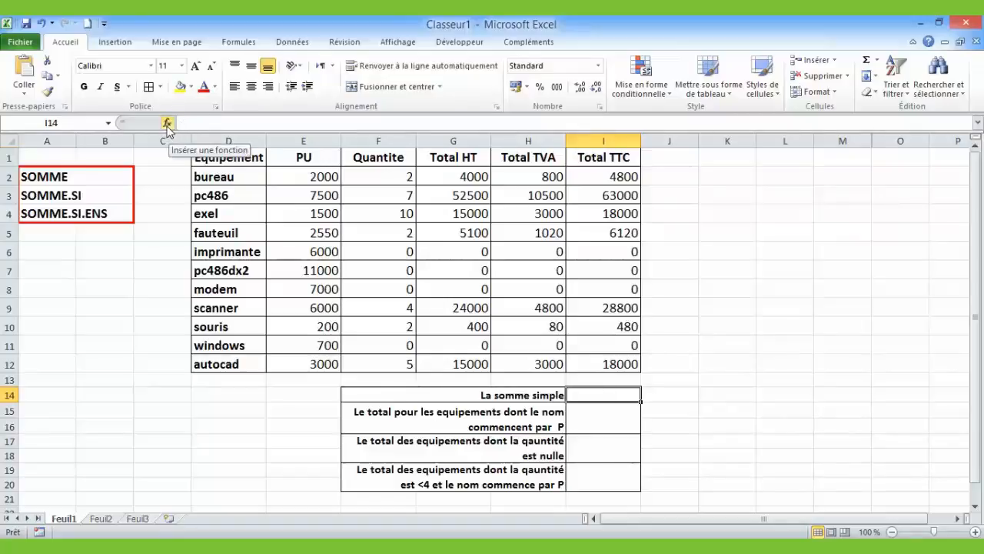
click(878, 60)
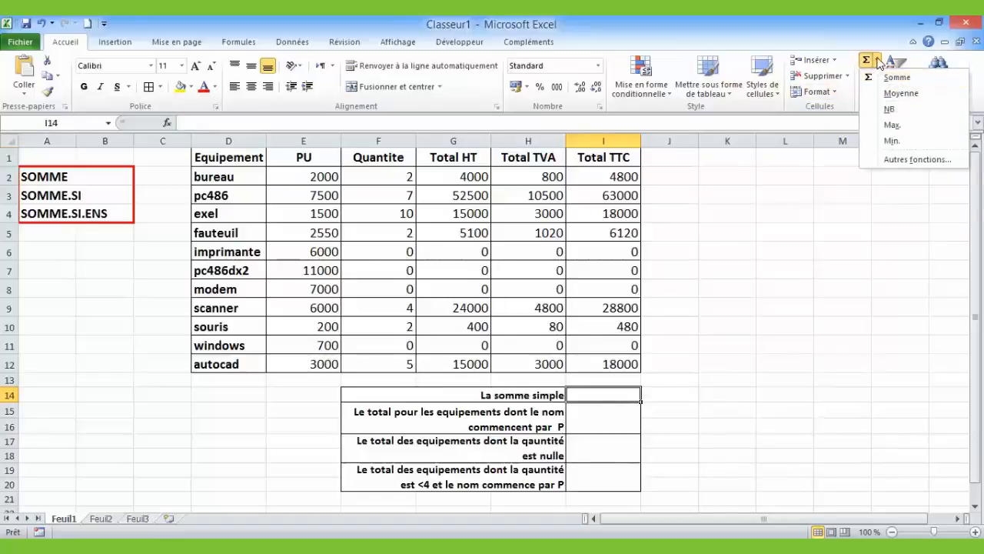
click(878, 62)
click(248, 46)
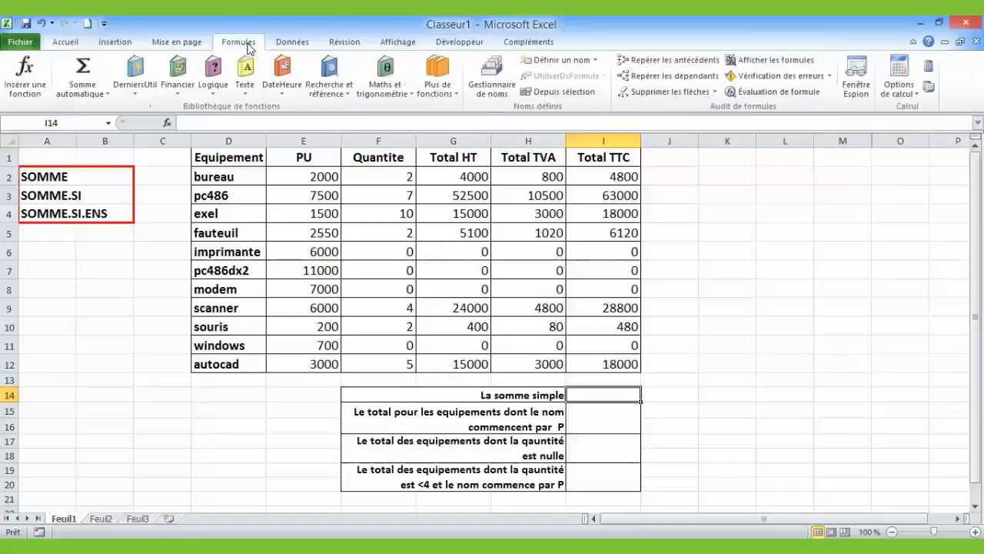
click(107, 95)
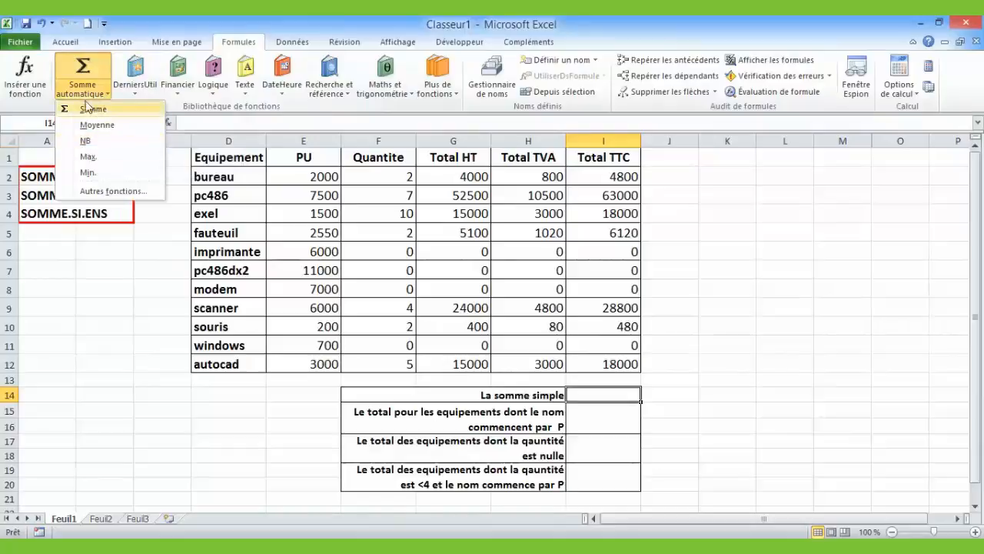
click(26, 107)
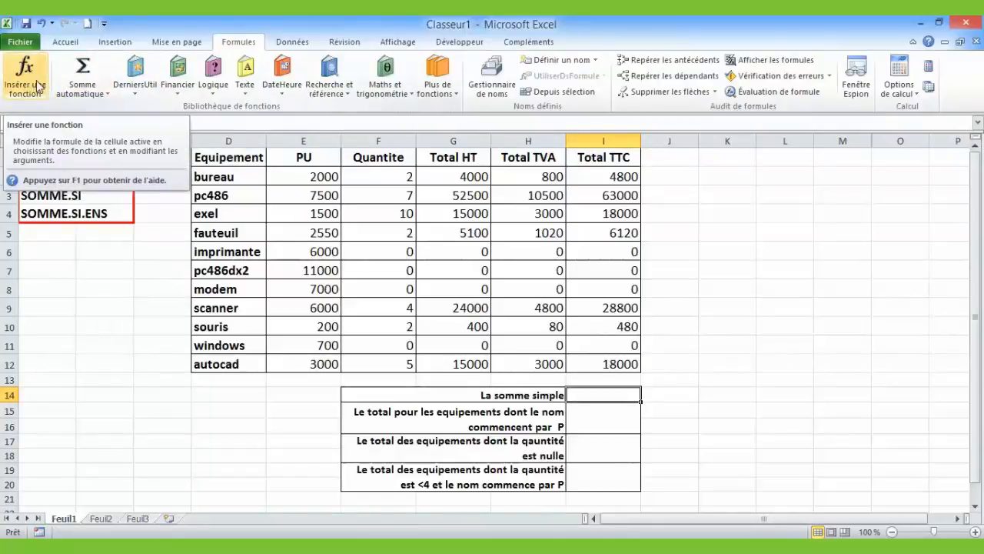
click(65, 42)
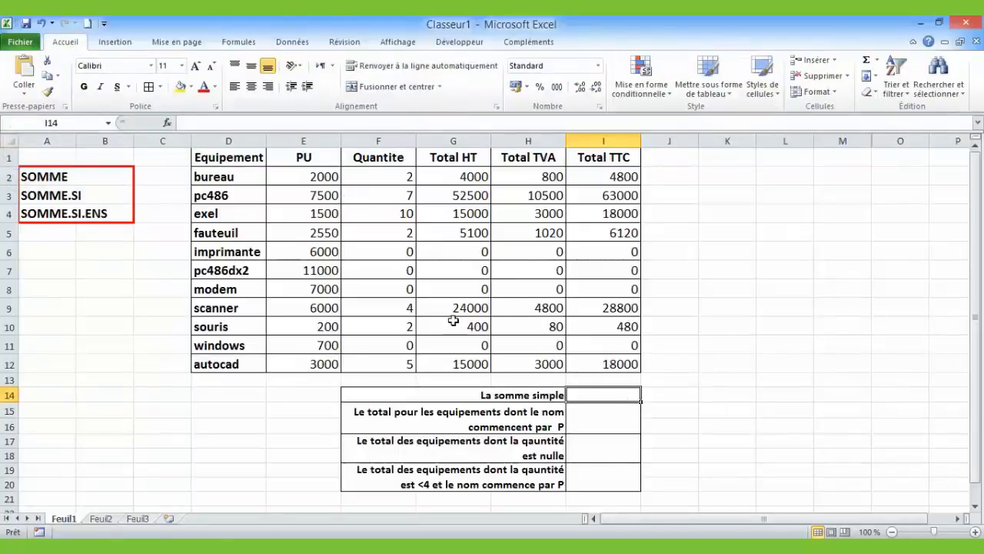
Insert the SOMME function in cell I14 with the Total TTC range I2:I12 as its Nombre1 argument
click(167, 123)
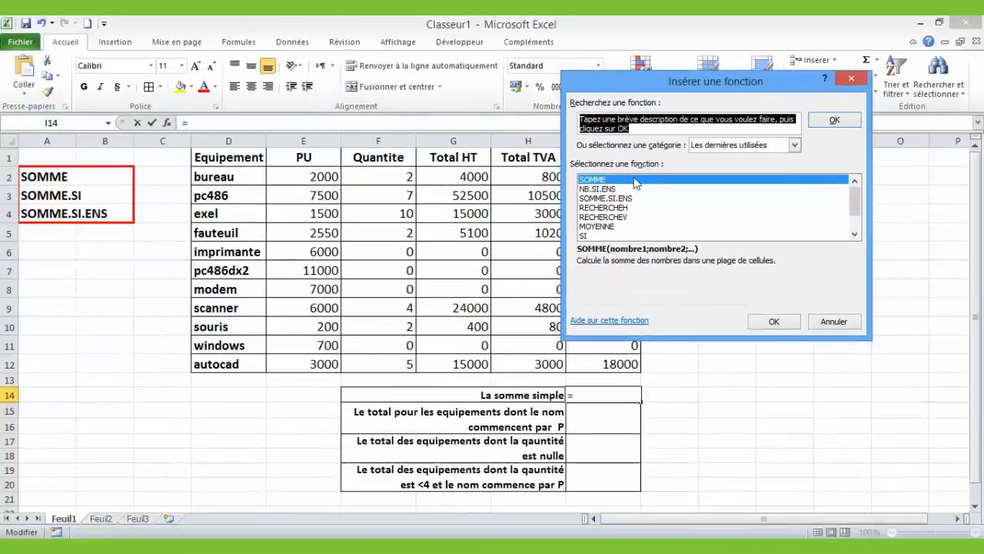
click(603, 180)
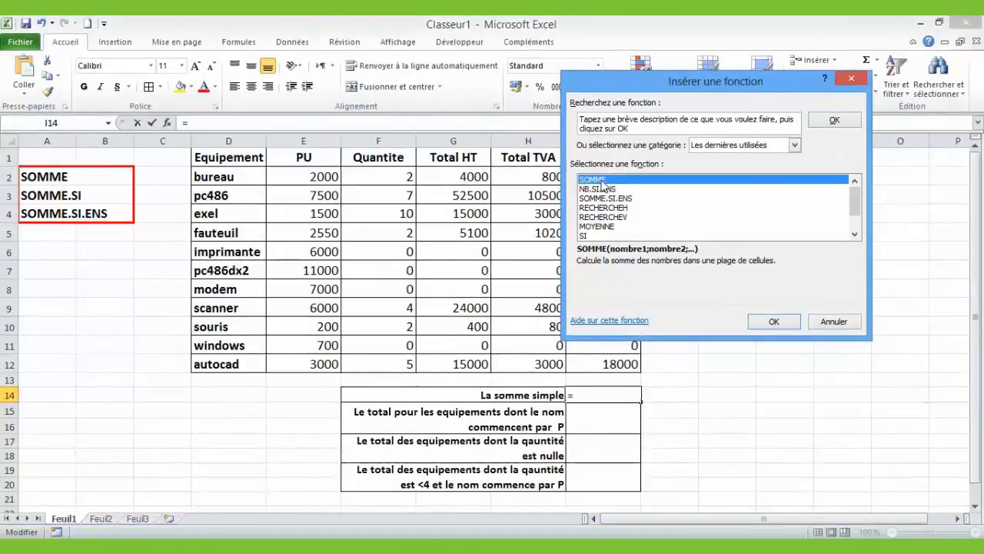
click(767, 323)
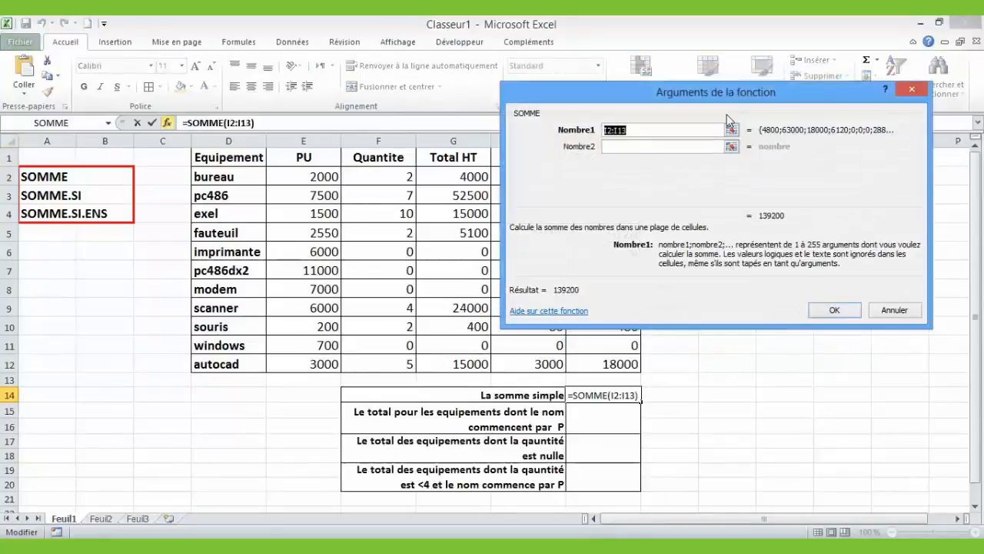
drag(727, 93, 745, 52)
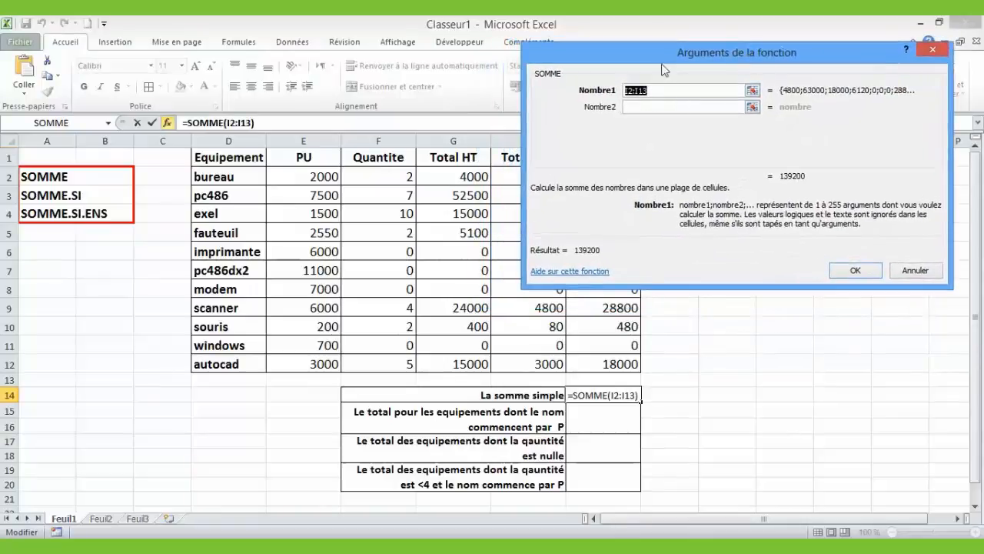
drag(662, 48, 259, 79)
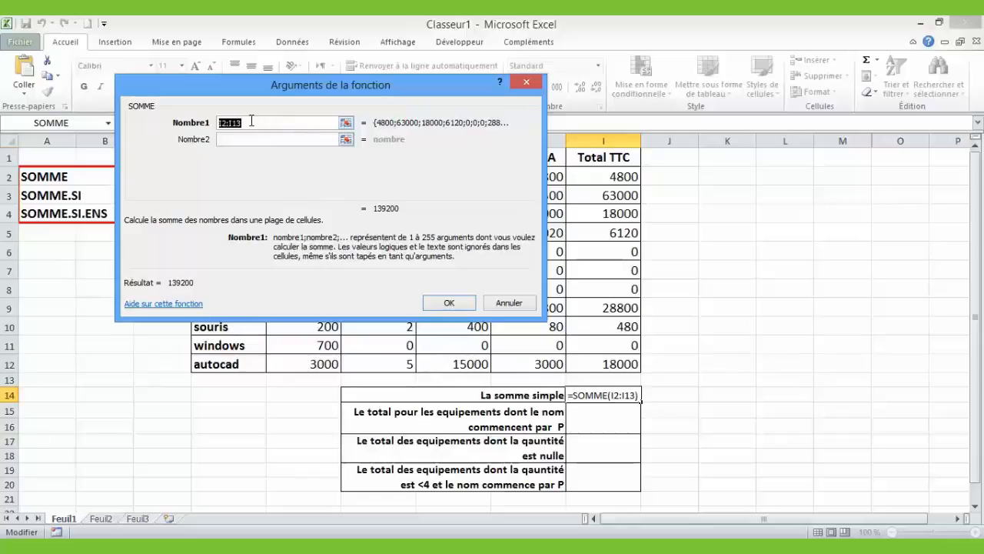
drag(244, 122, 217, 122)
drag(590, 179, 586, 358)
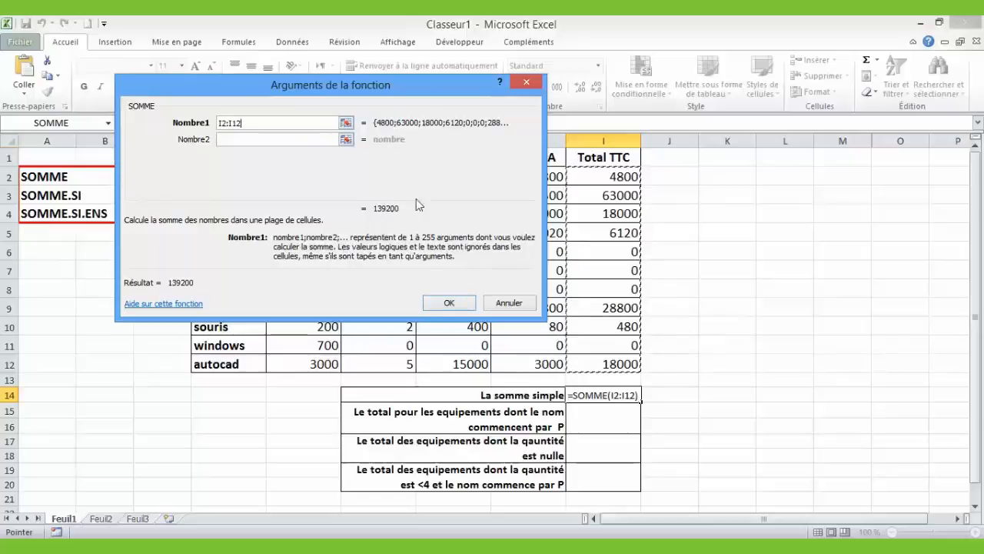
click(449, 303)
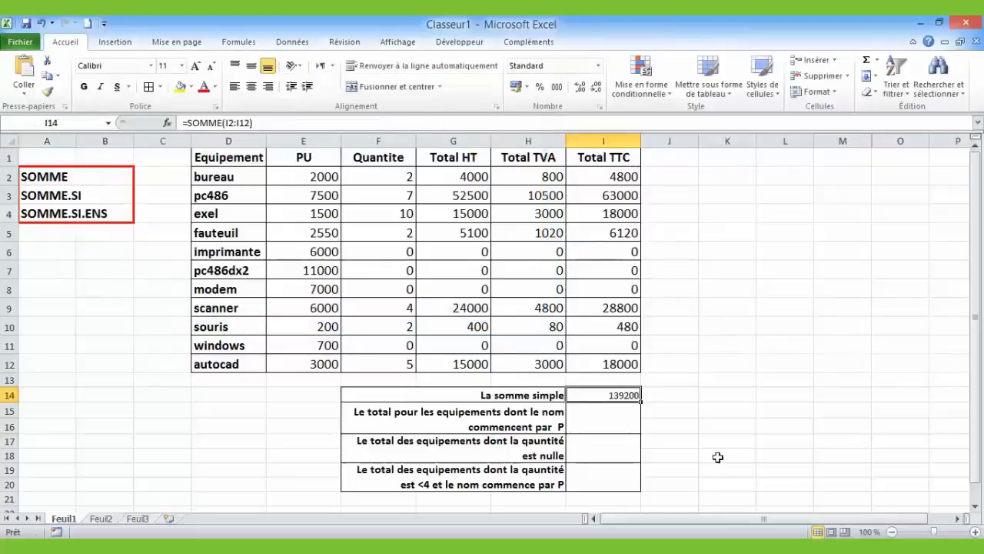
Search the function list for somme.si and insert the SOMME.SI function in cell I15
click(613, 411)
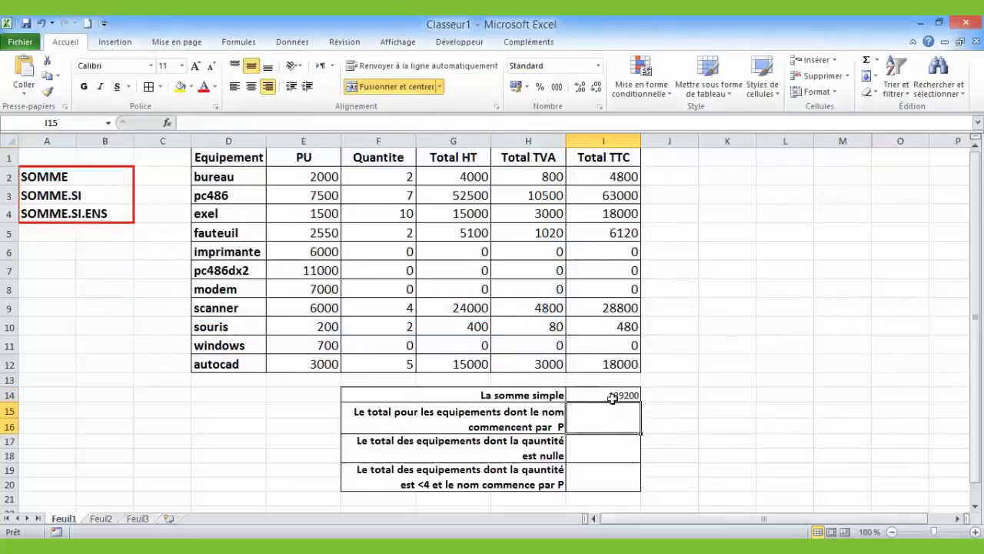
click(613, 396)
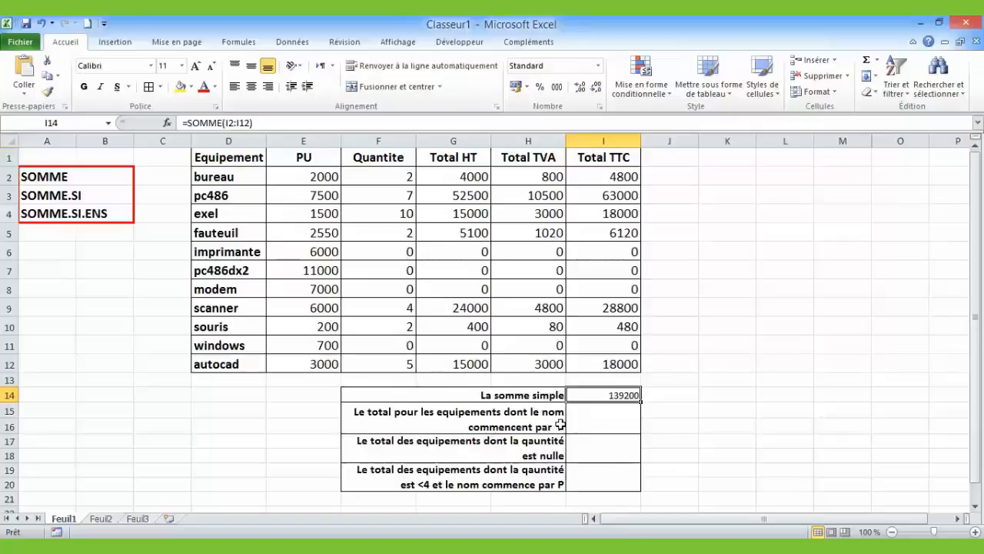
click(598, 421)
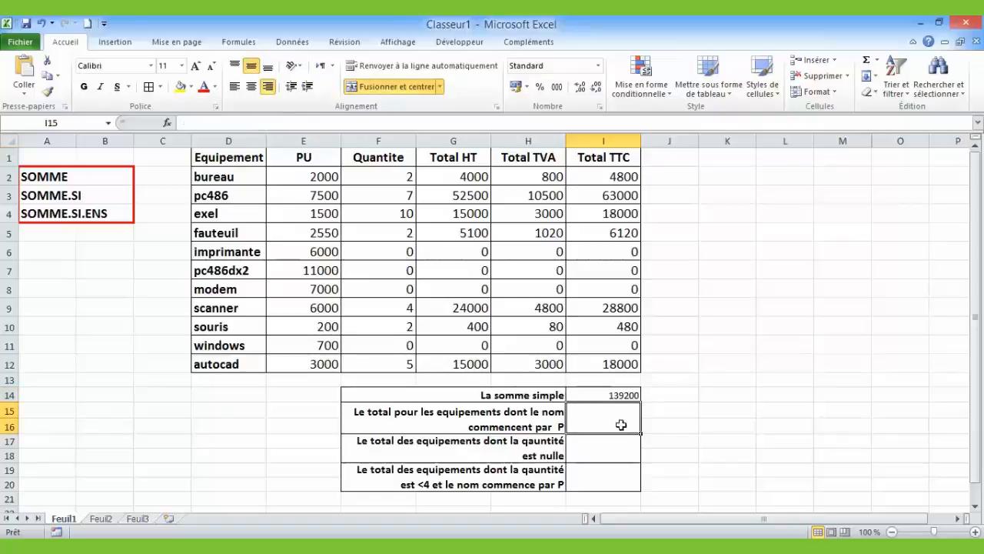
click(167, 123)
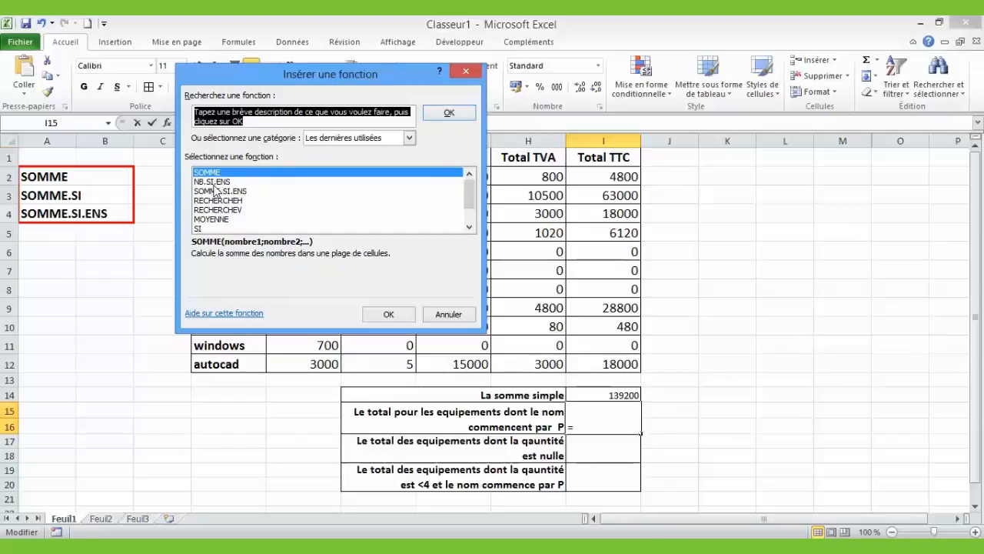
click(469, 228)
click(469, 228)
click(469, 228)
click(469, 227)
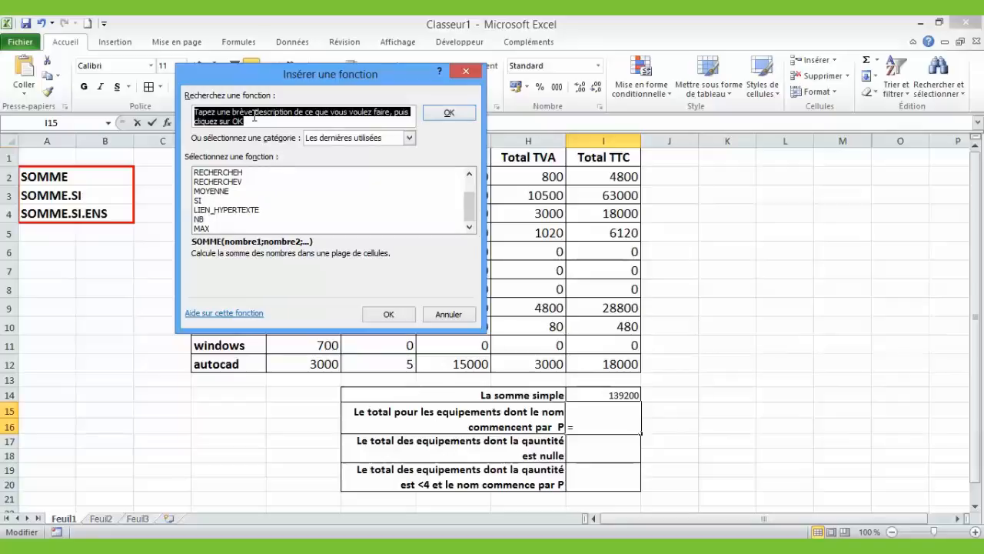
text(somme)
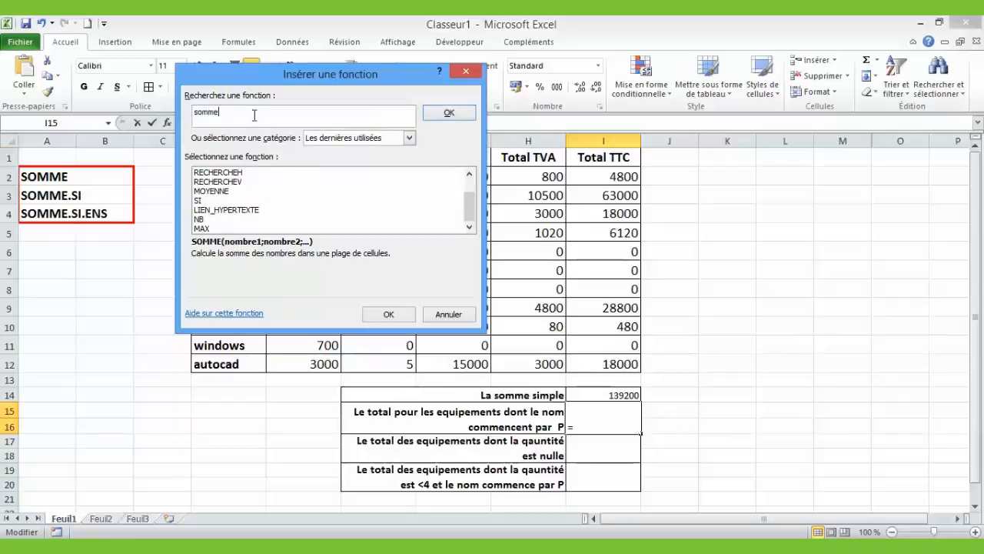
text(.si)
click(437, 115)
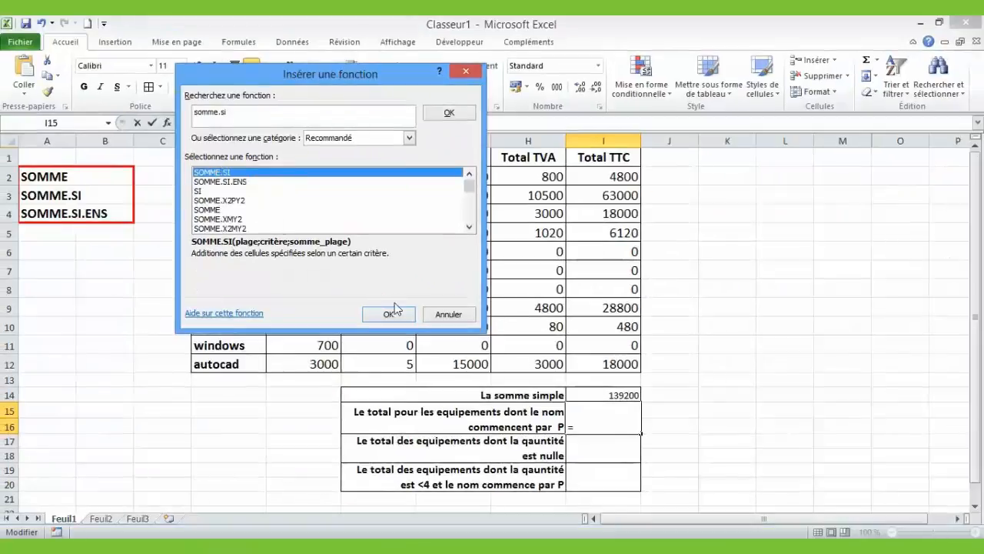
click(389, 314)
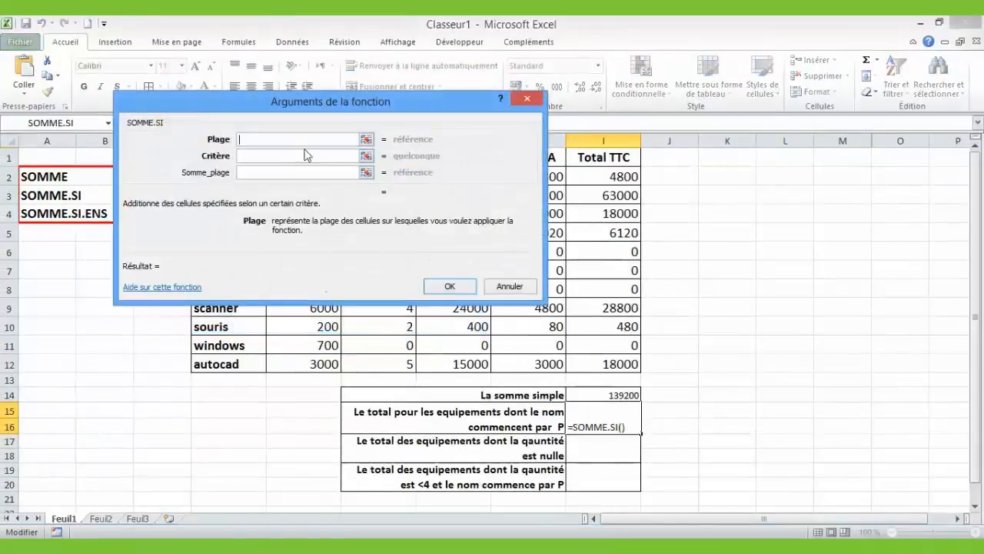
Set the SOMME.SI Plage to the equipment names D2:D12 and the Critère to P
drag(366, 102, 655, 75)
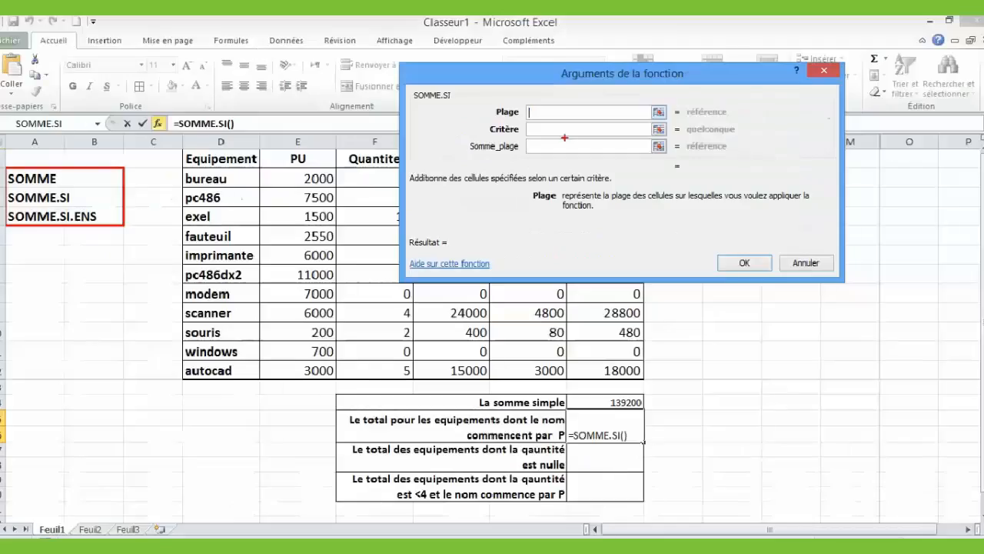
drag(549, 76, 662, 76)
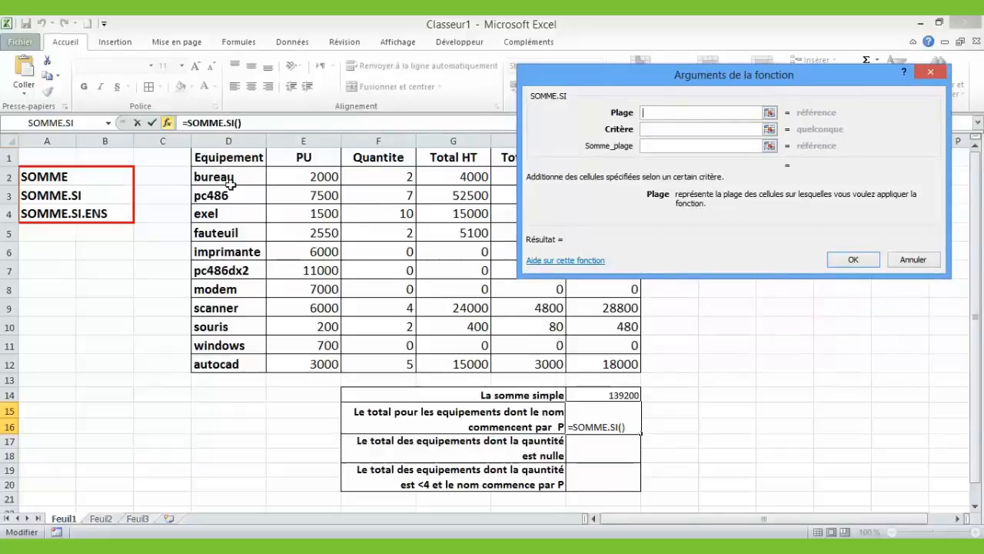
drag(230, 179, 227, 358)
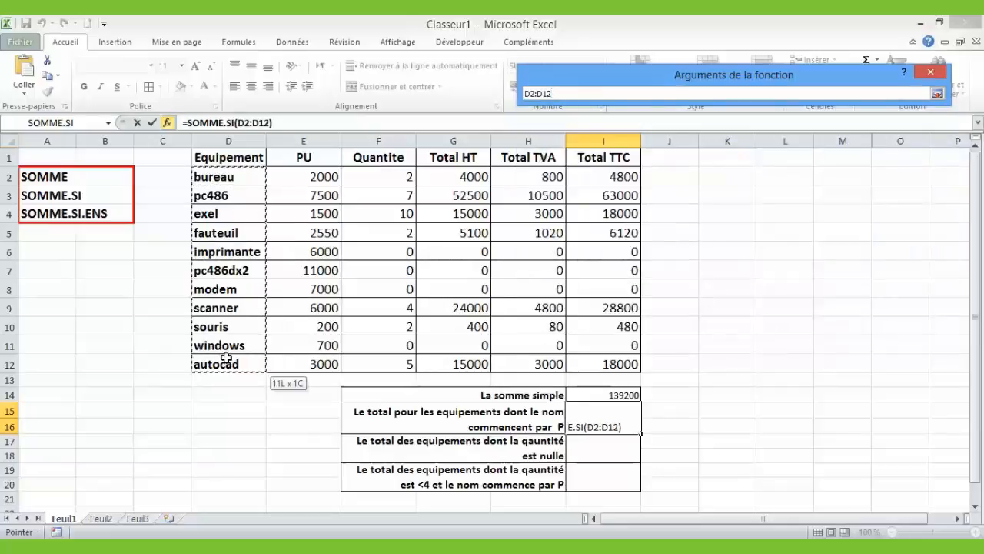
drag(227, 358, 227, 358)
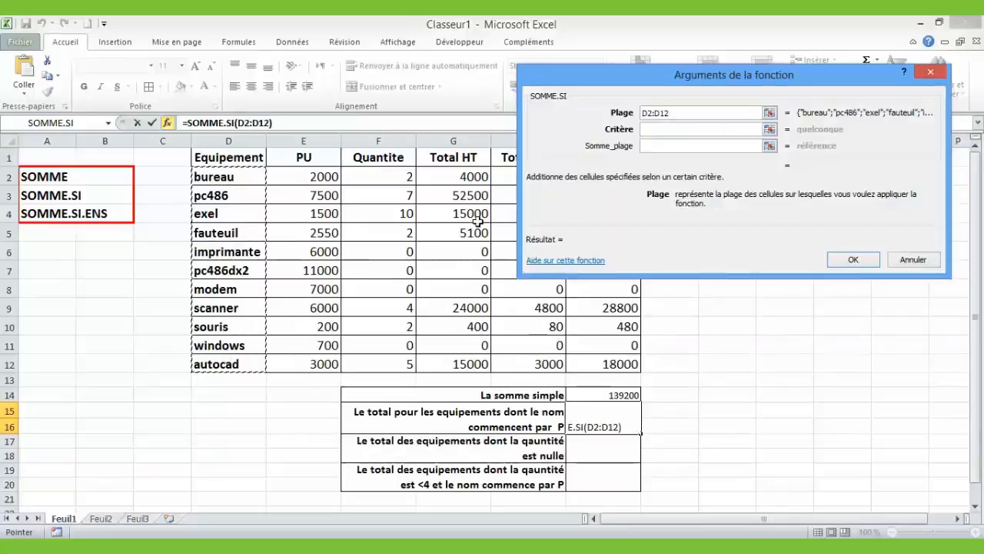
click(656, 130)
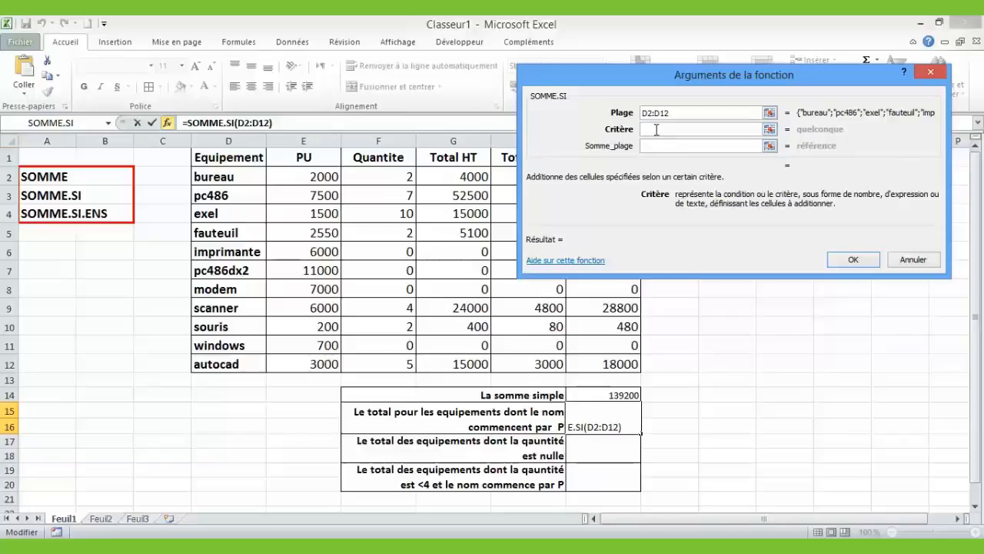
text(P)
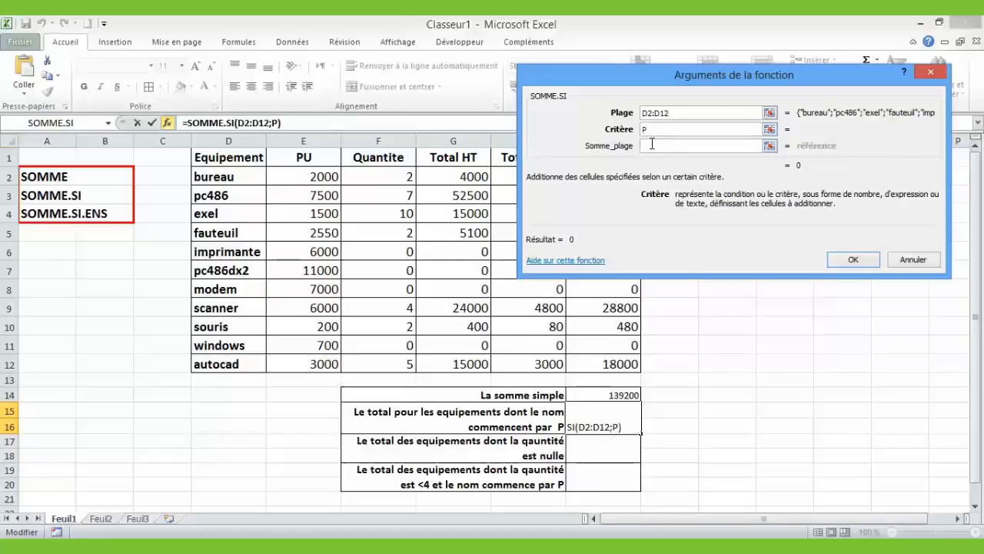
Complete the SOMME.SI attempt with I2:I12 as Somme_plage and clear the resulting formula from cell I15
click(652, 145)
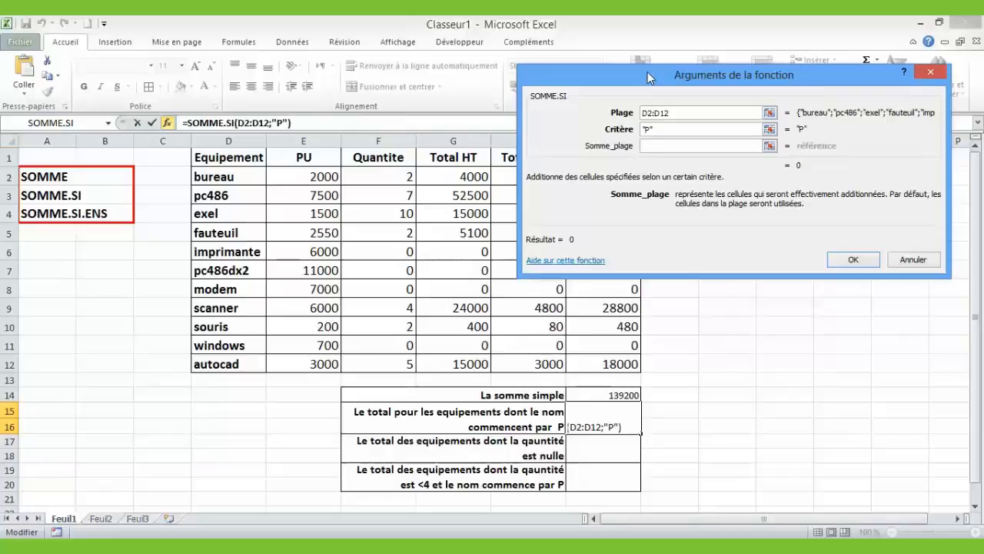
click(769, 146)
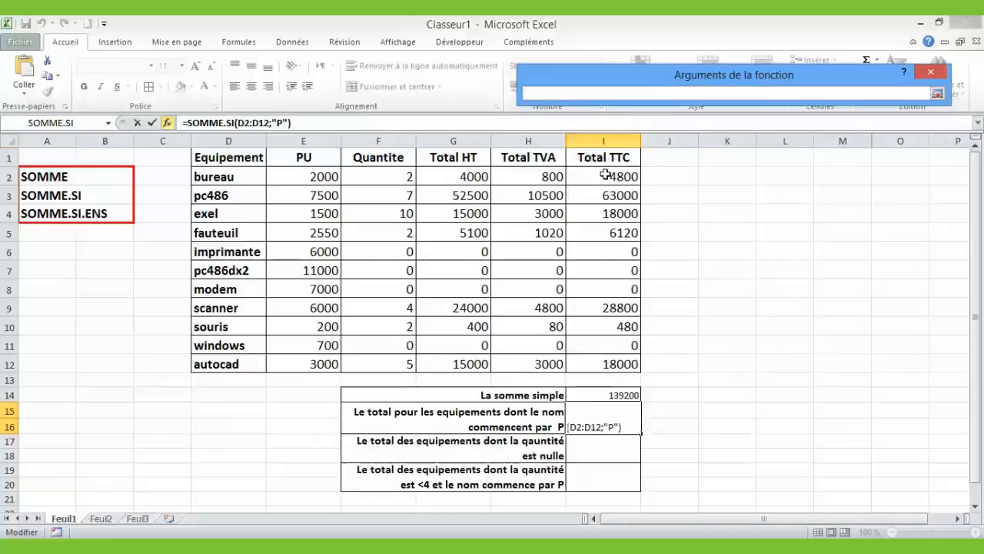
drag(606, 176, 606, 358)
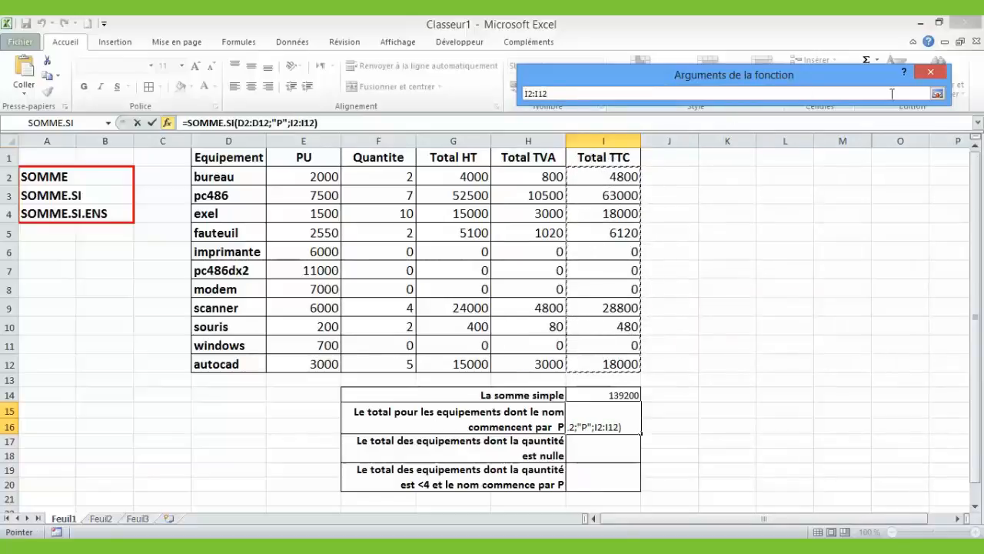
click(937, 94)
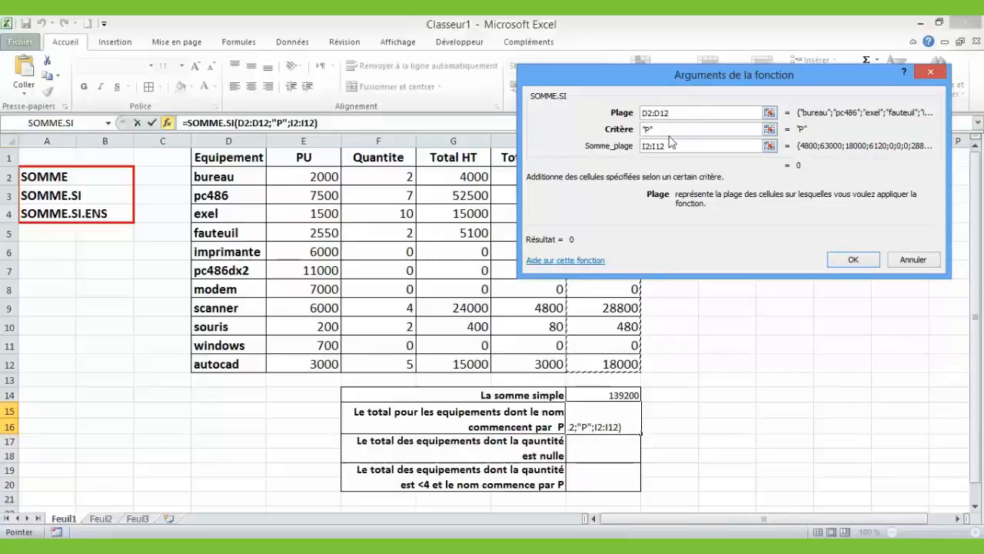
click(850, 260)
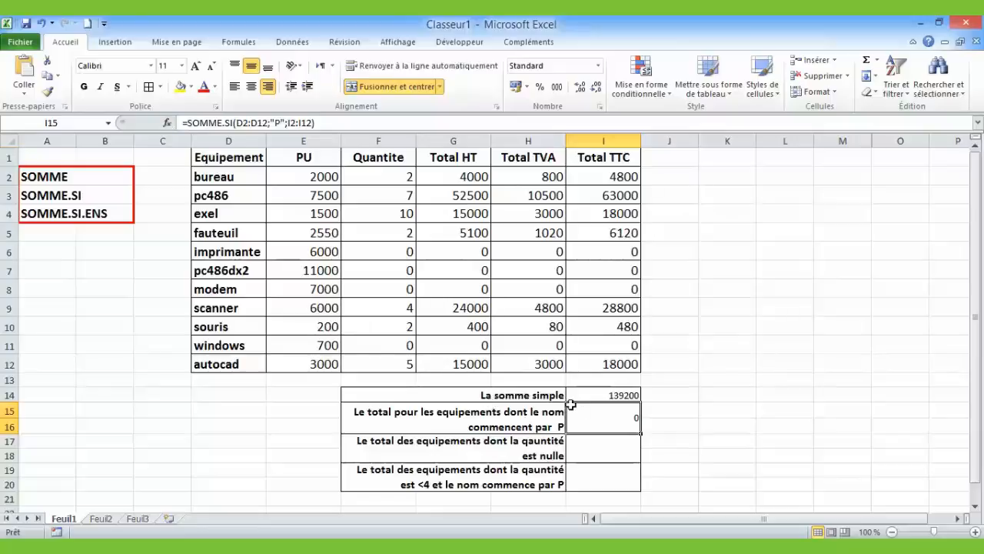
key(Delete)
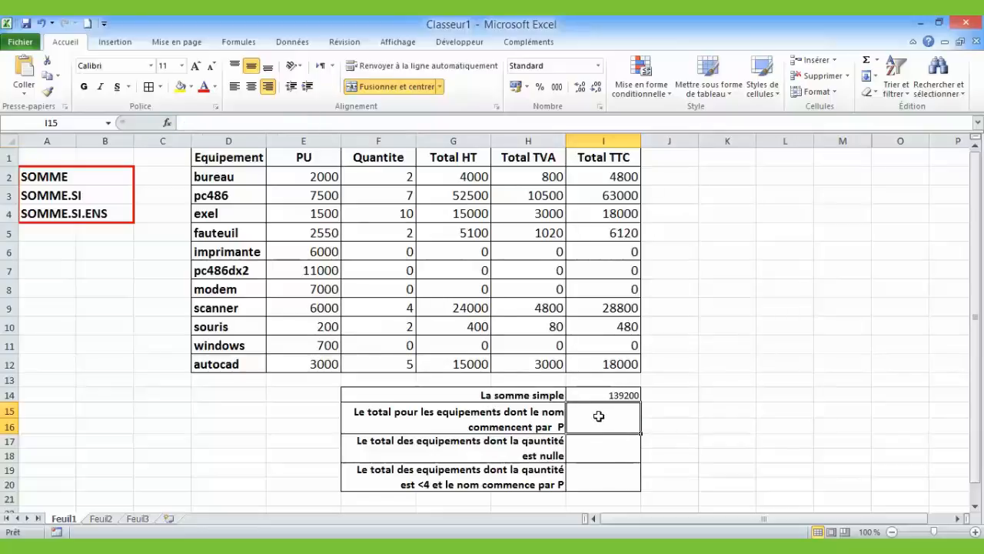
Insert the SOMME.SI function in cell I15 with D2:D12 as its Plage and P* as its Critère
click(168, 123)
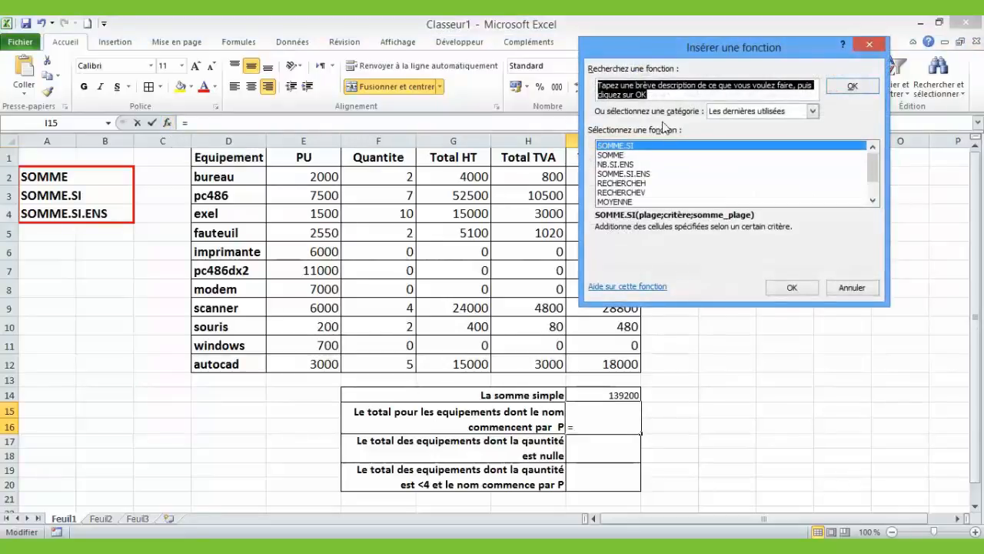
click(625, 146)
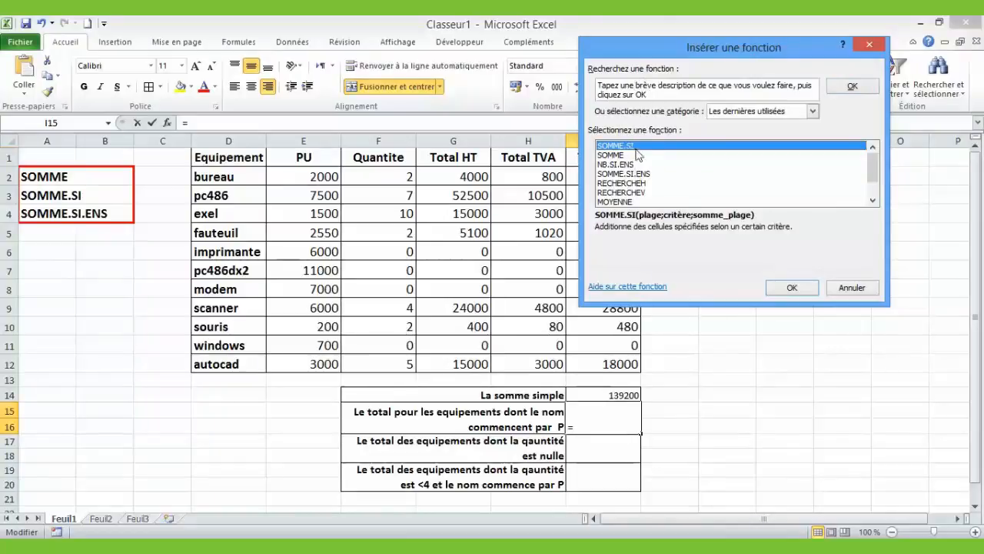
click(792, 288)
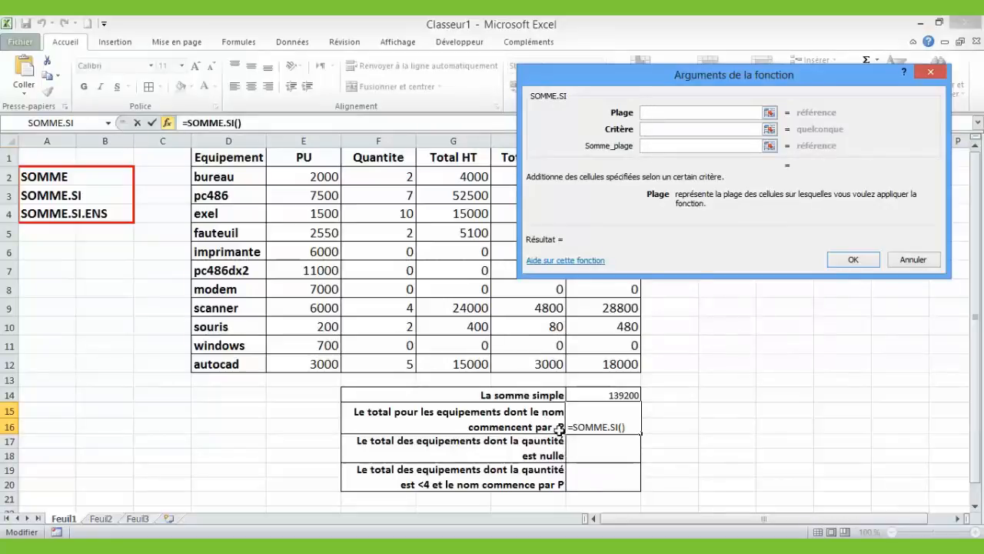
drag(227, 176, 227, 362)
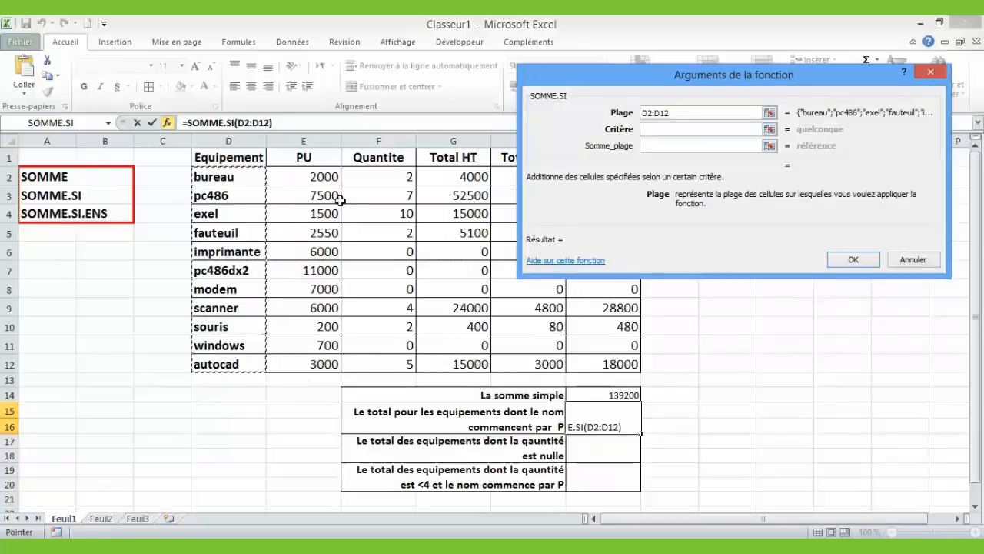
click(654, 129)
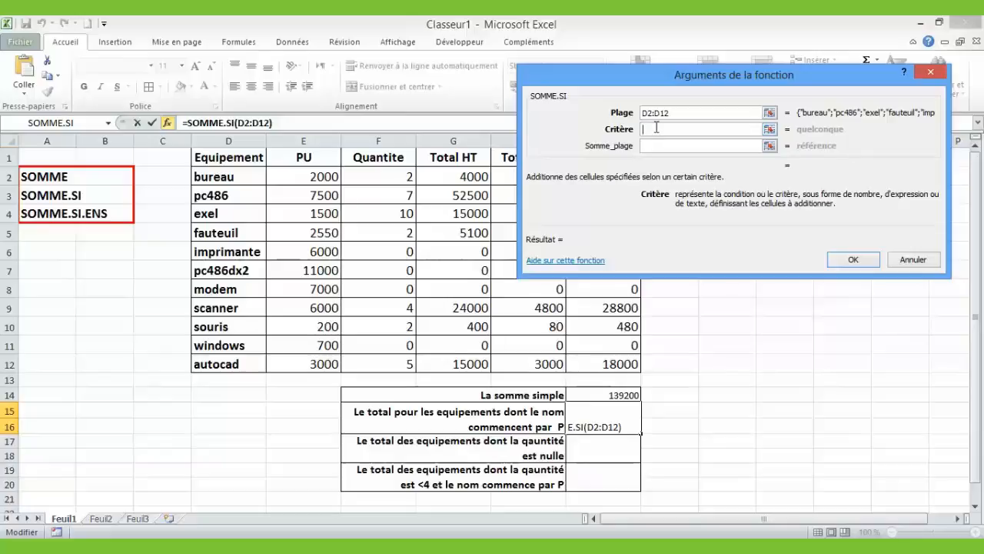
text(P)
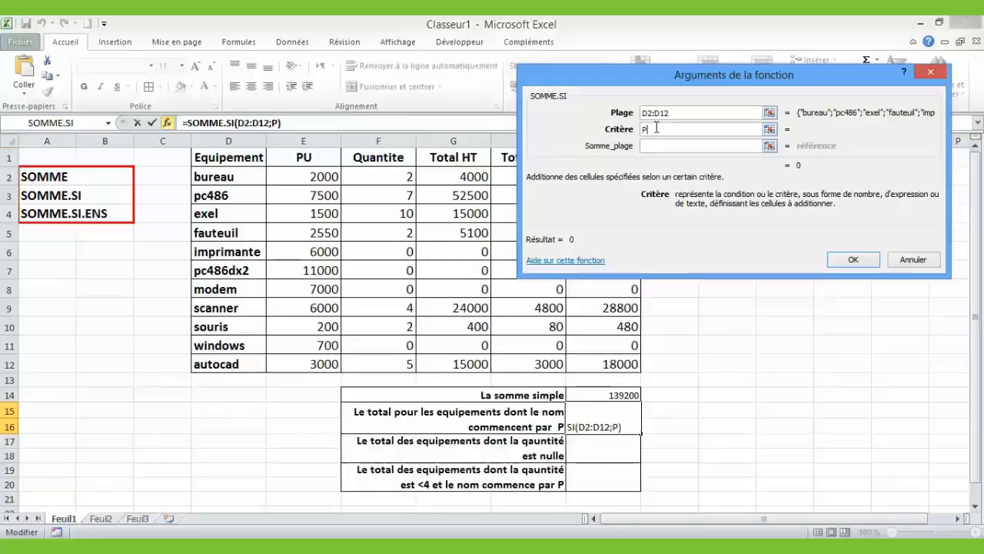
text(*)
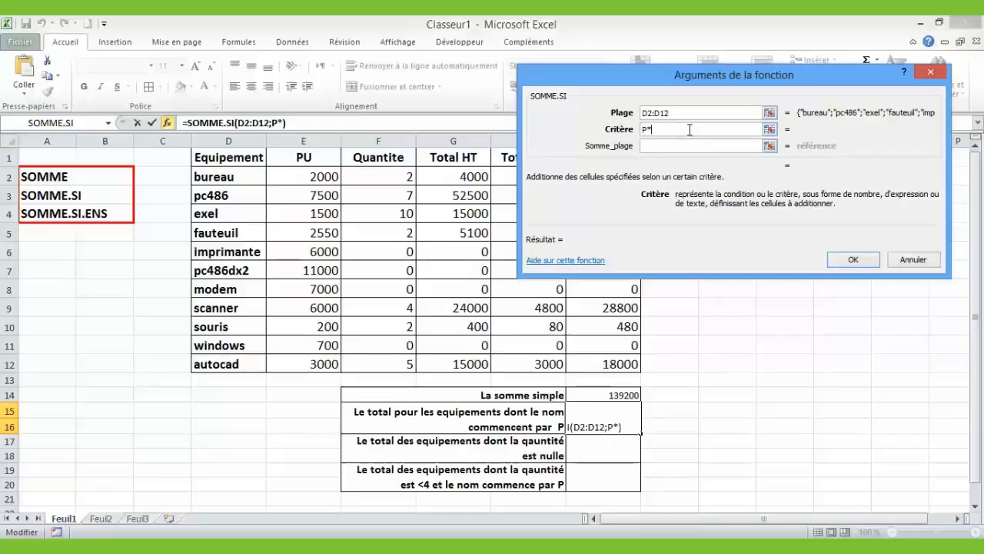
Complete the I15 formula with I2:I12 as Somme_plage, and check the equipment rows whose names begin with P
click(652, 145)
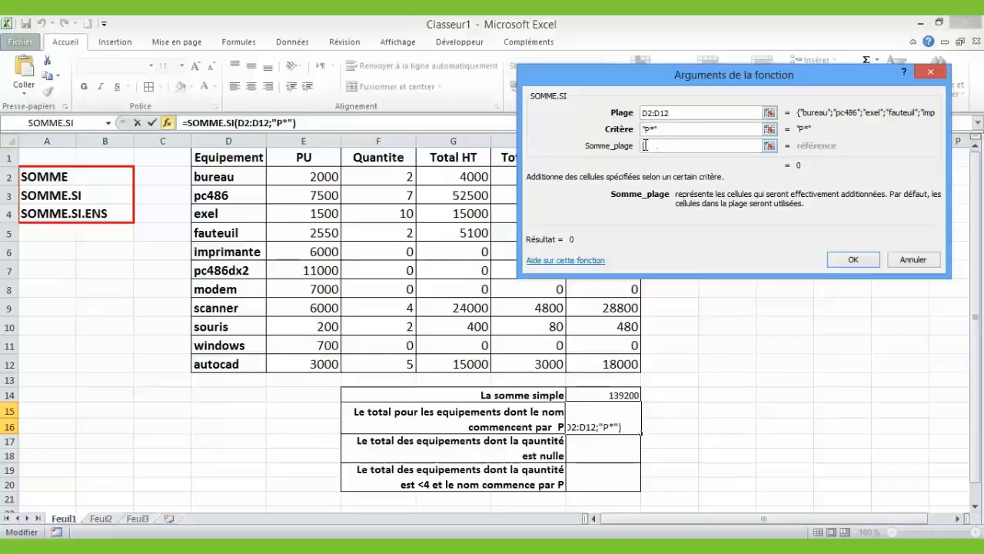
click(772, 148)
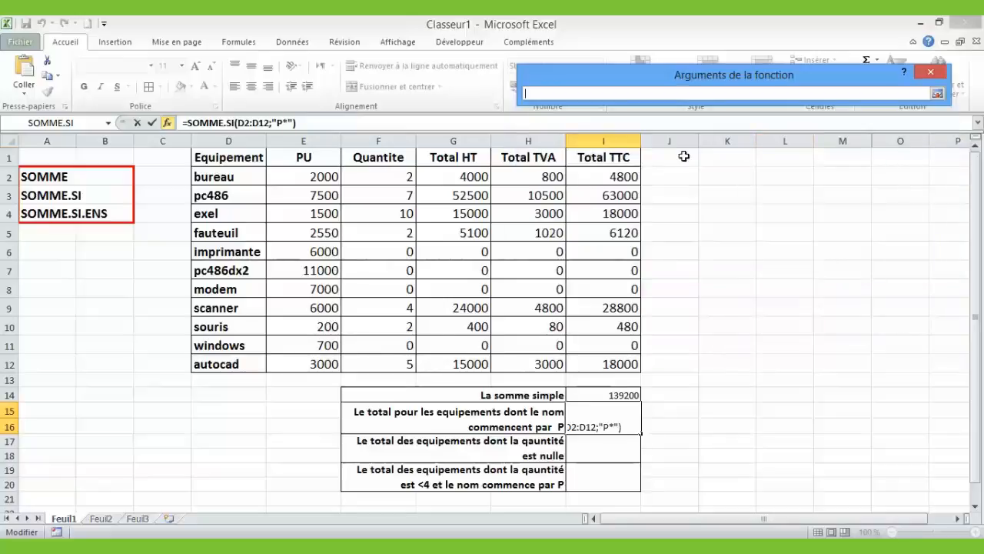
click(609, 177)
drag(609, 177, 608, 362)
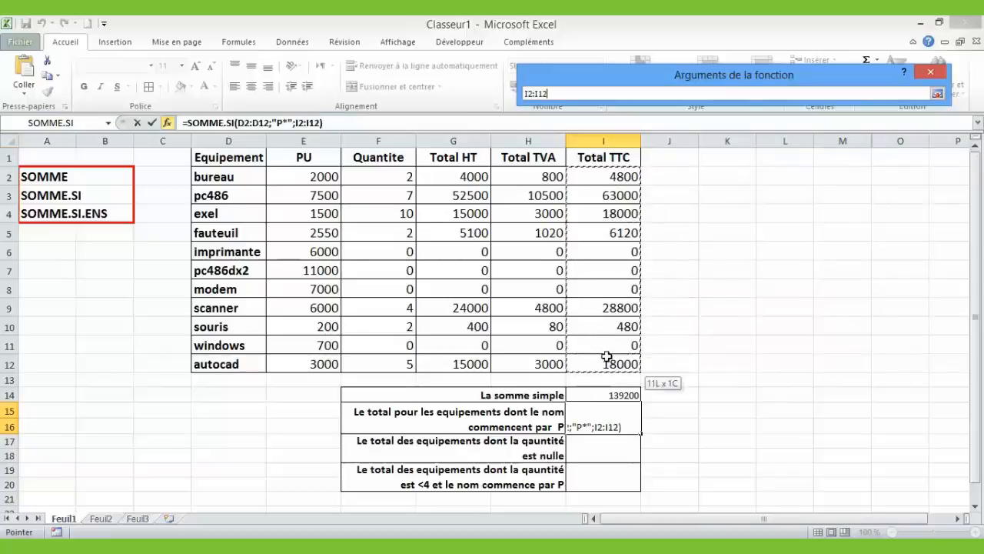
click(937, 93)
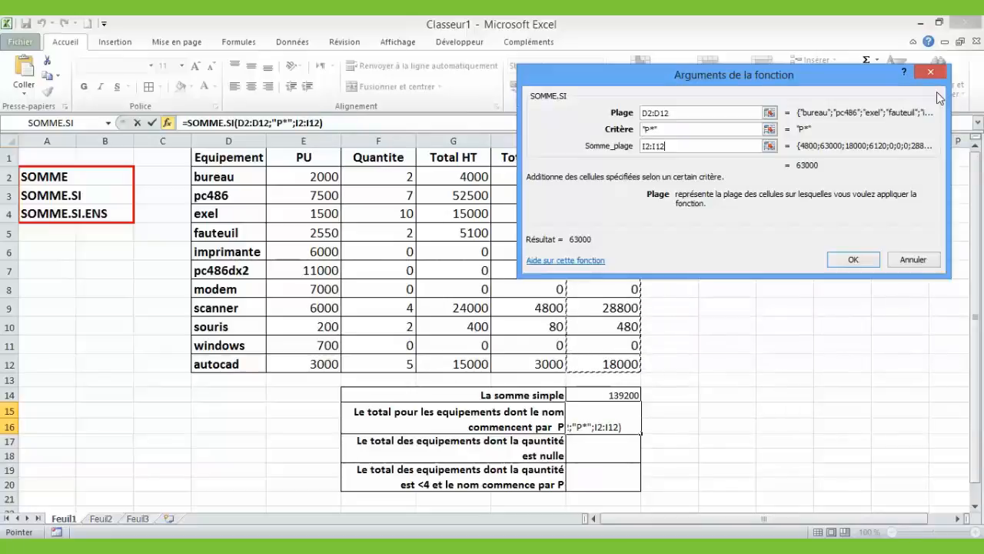
click(854, 260)
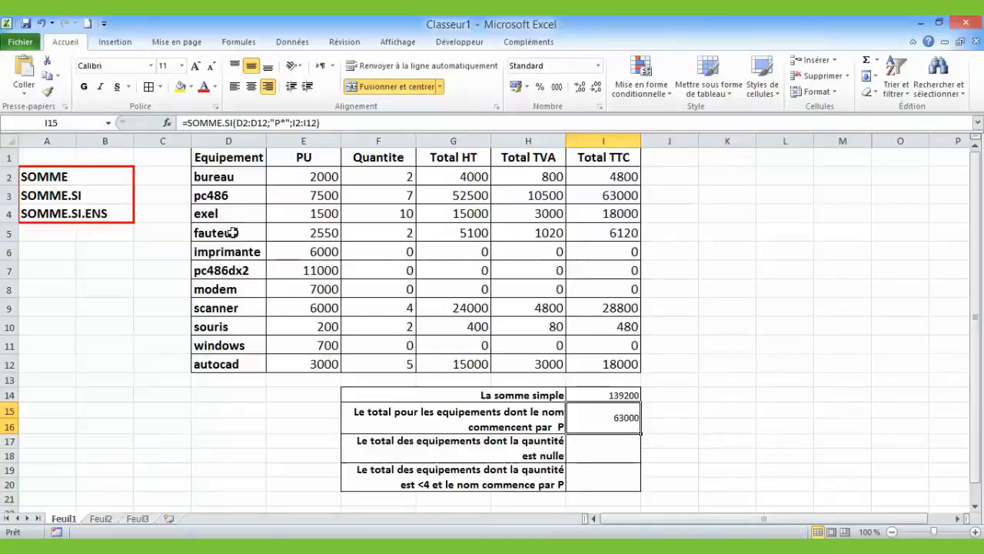
click(206, 196)
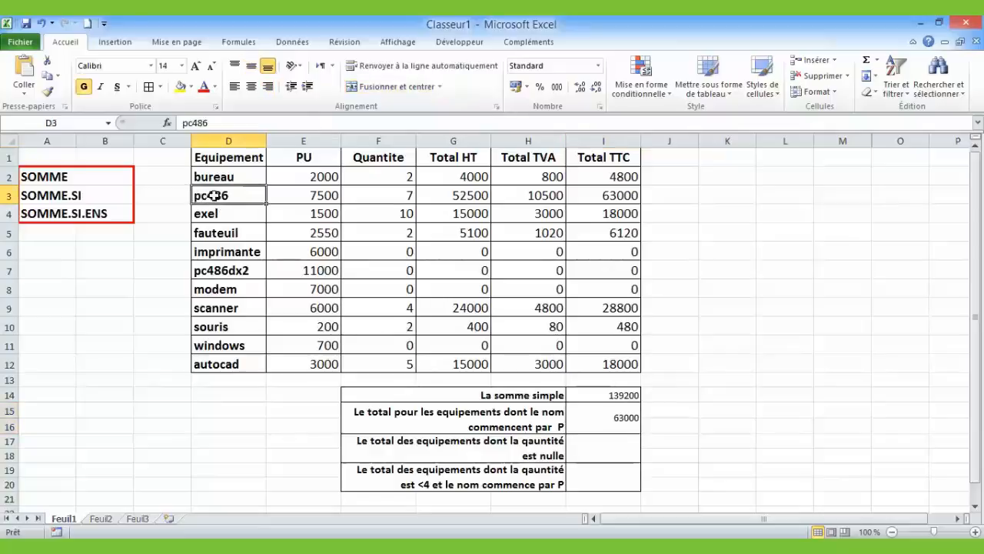
click(210, 272)
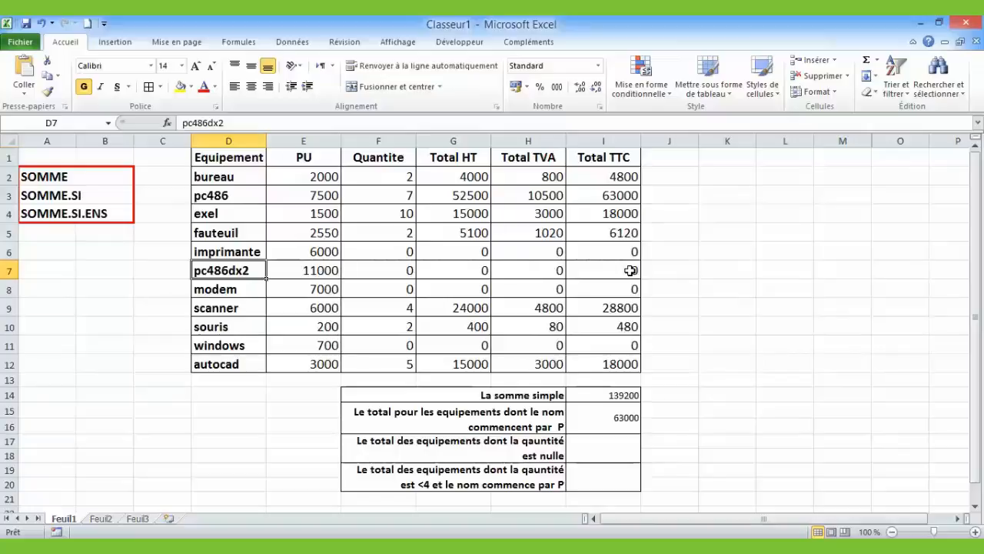
click(219, 195)
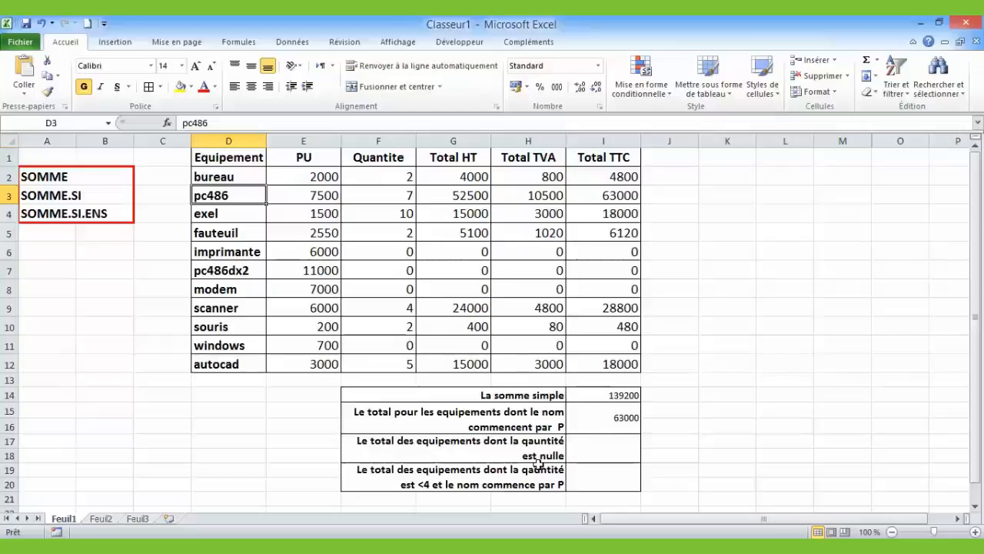
Insert the SOMME.SI function in cell I17 with the quantities F2:F12 as its Plage and 0 as its Critère
click(594, 450)
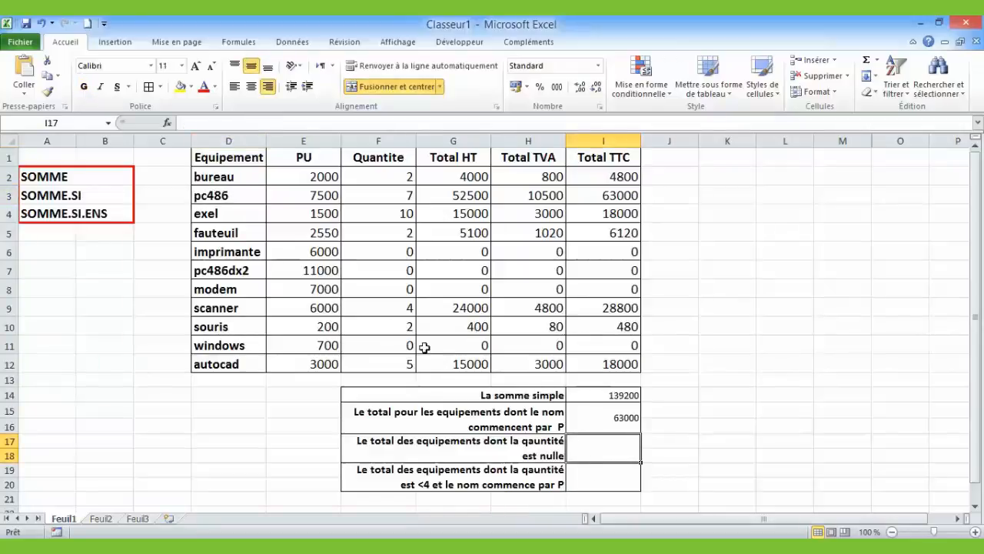
click(166, 123)
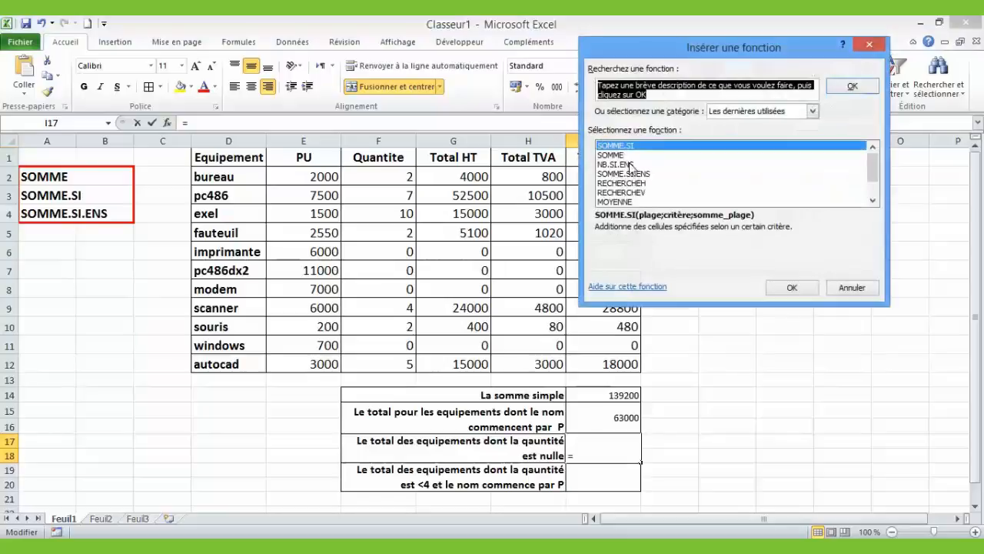
click(789, 286)
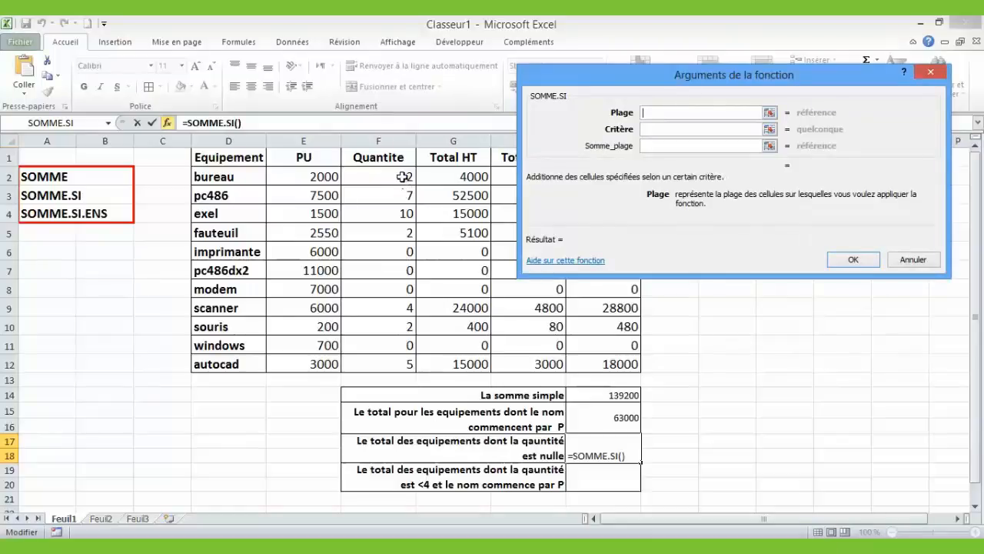
drag(399, 174, 398, 364)
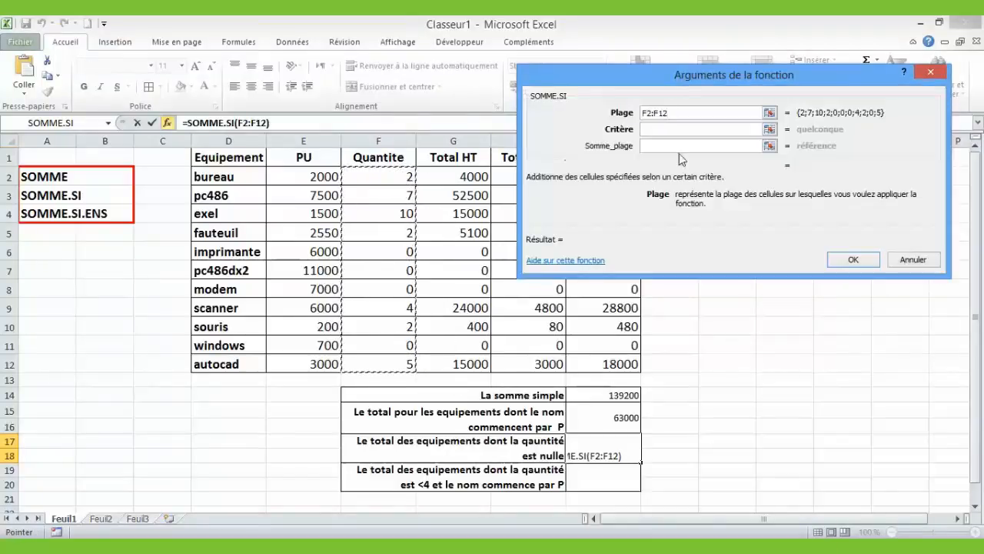
click(670, 128)
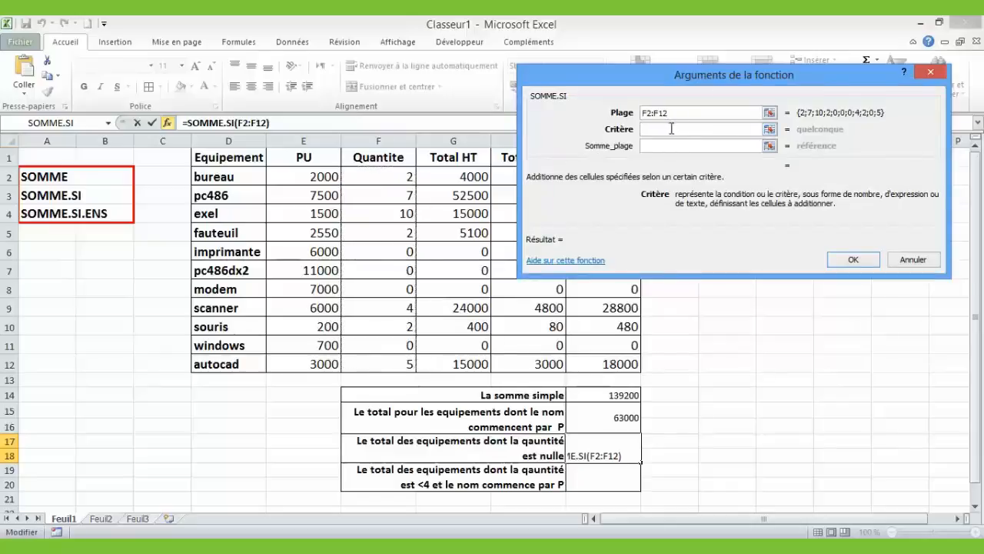
text(0)
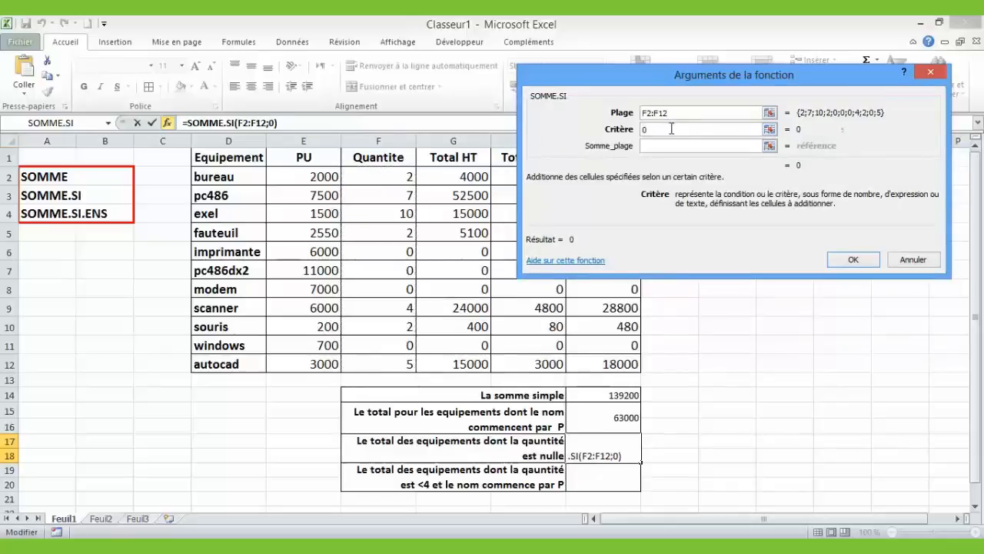
Complete the I17 formula with I2:I12 as Somme_plage, and check the equipment rows whose quantity is zero
click(666, 146)
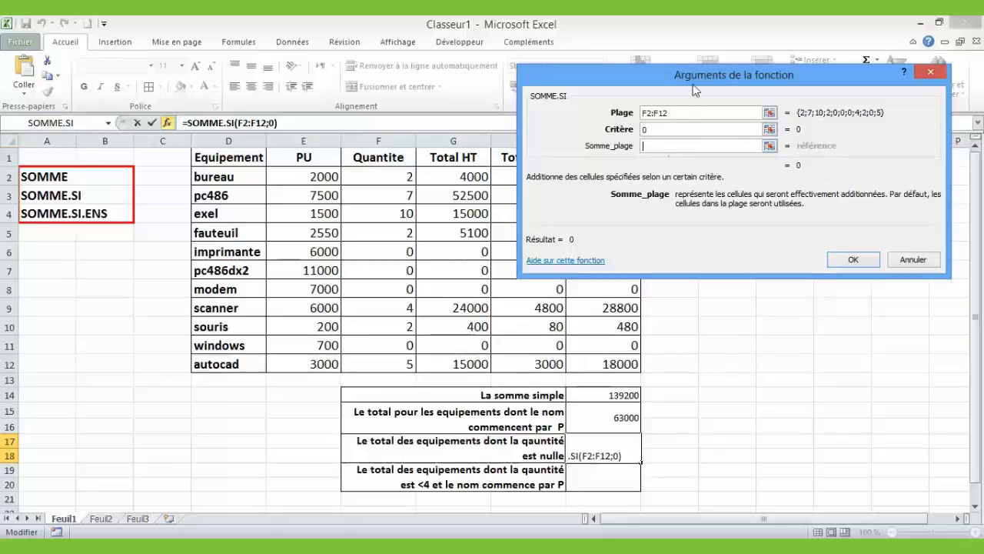
drag(693, 77, 279, 68)
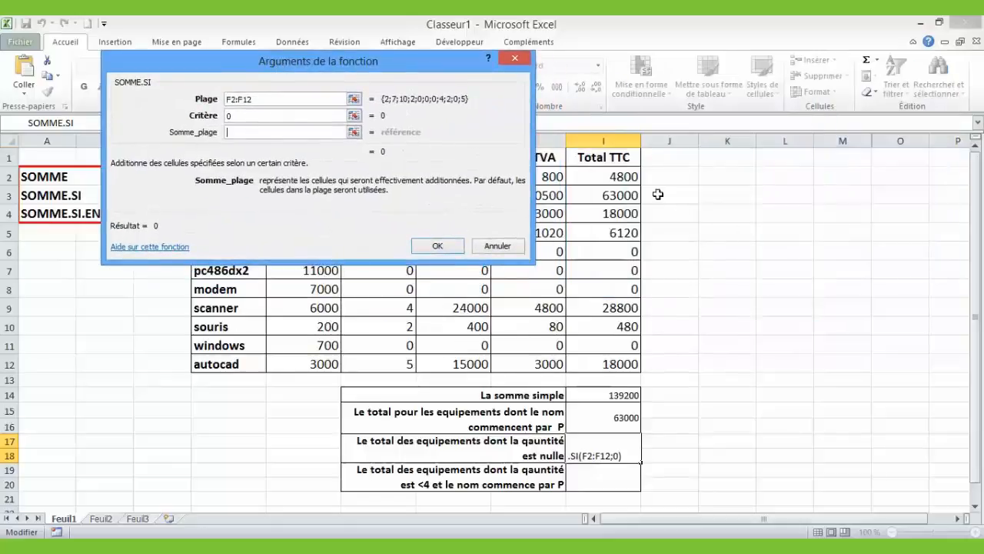
click(617, 182)
drag(617, 181, 609, 364)
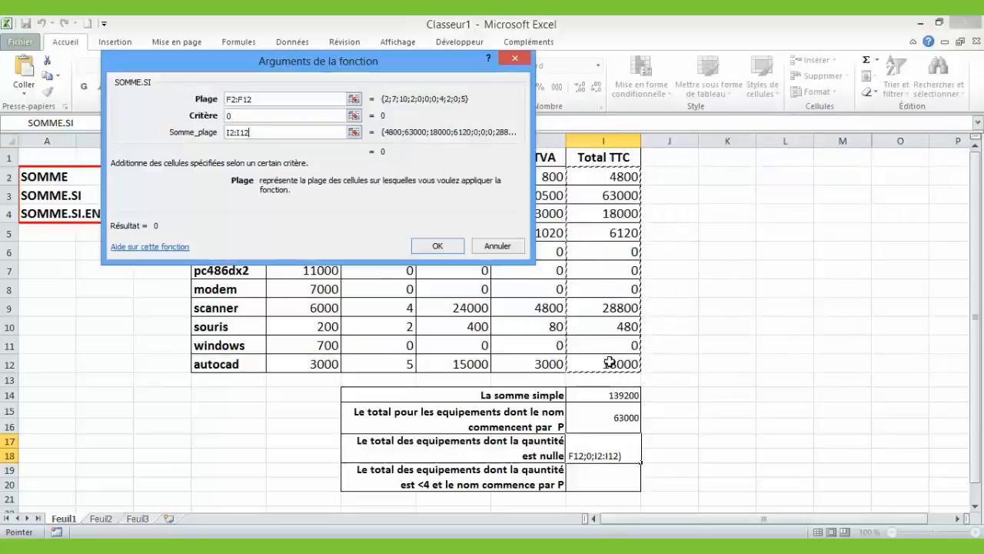
click(446, 246)
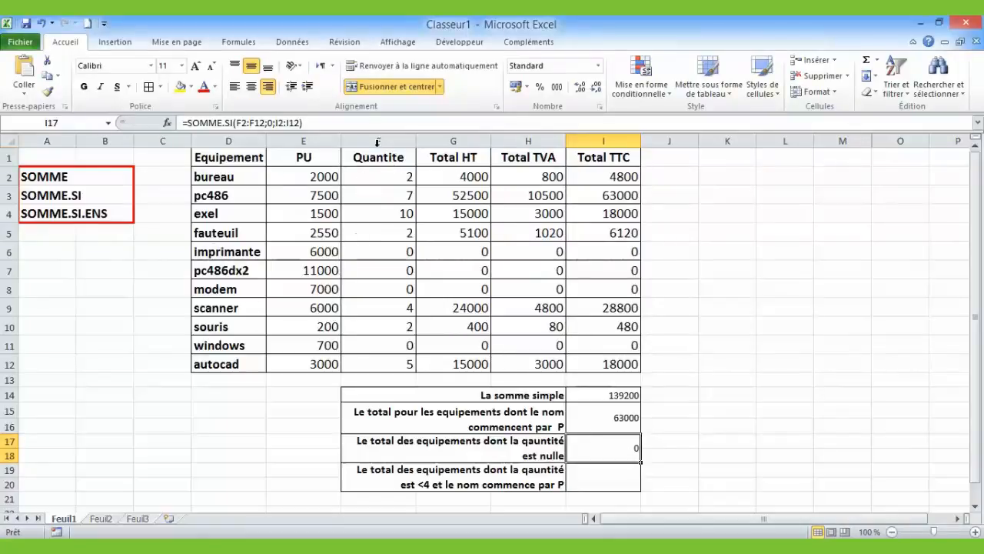
click(396, 249)
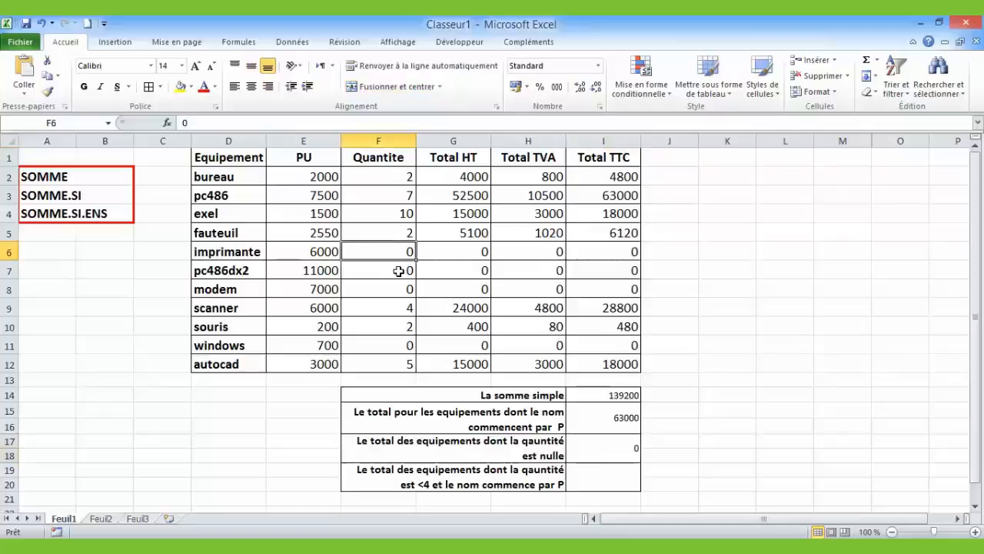
click(396, 270)
click(398, 289)
click(397, 346)
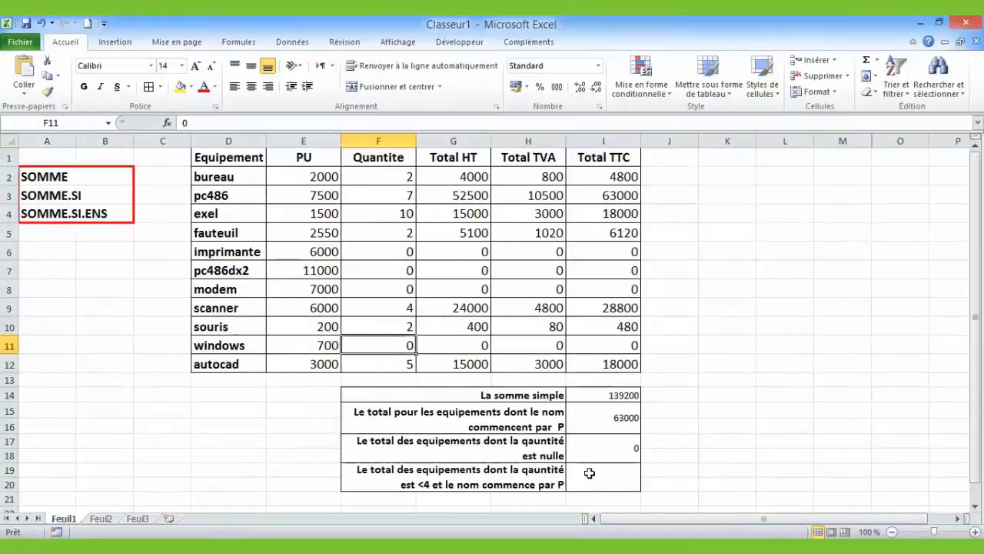
Insert the SOMME.SI.ENS function in cell I19 with the Total TTC range I2:I12 as its Plage_somme
click(589, 473)
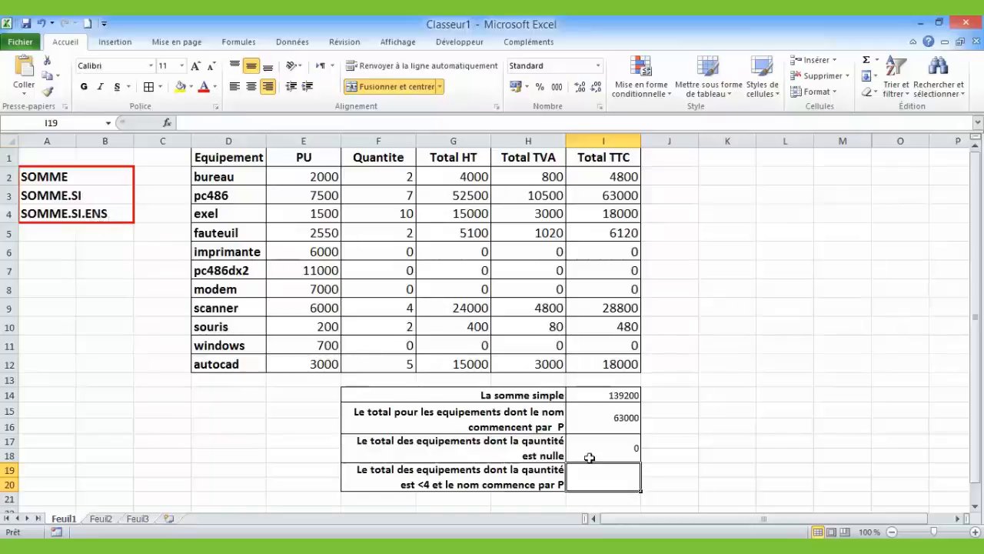
click(166, 123)
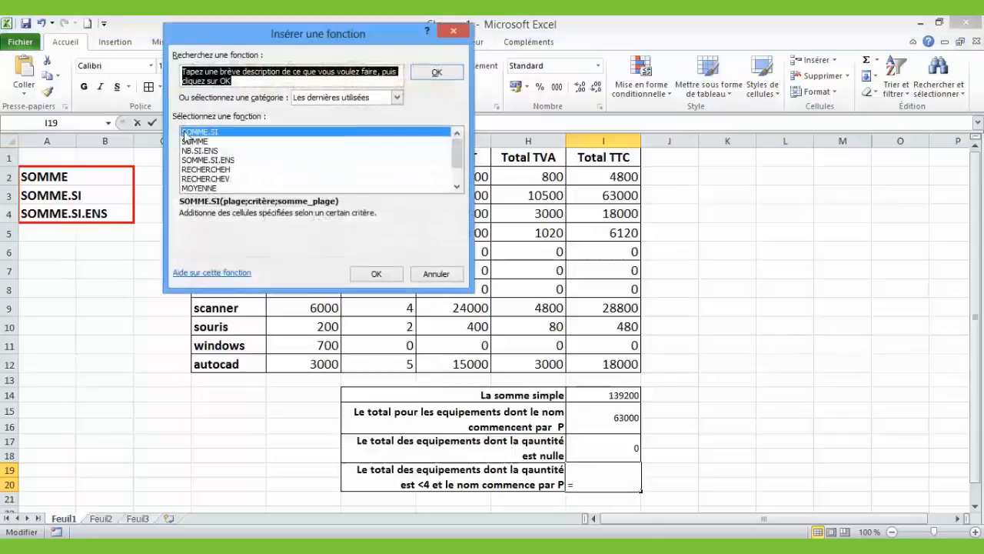
click(227, 161)
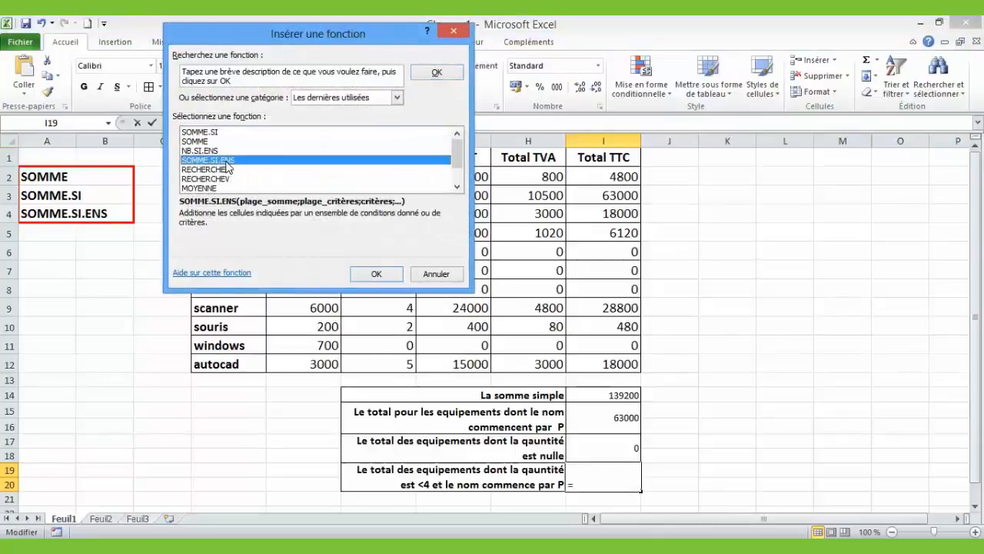
click(377, 276)
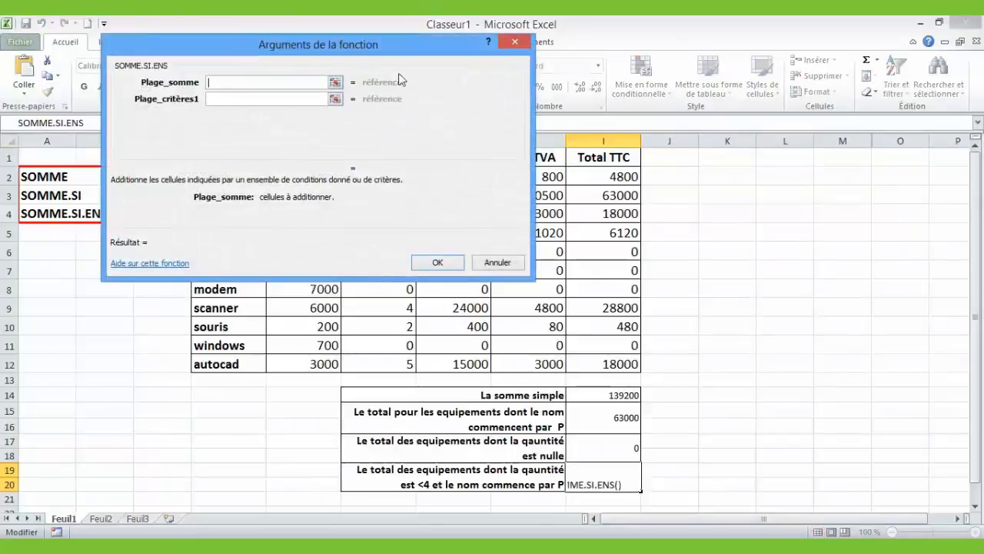
drag(401, 48, 839, 89)
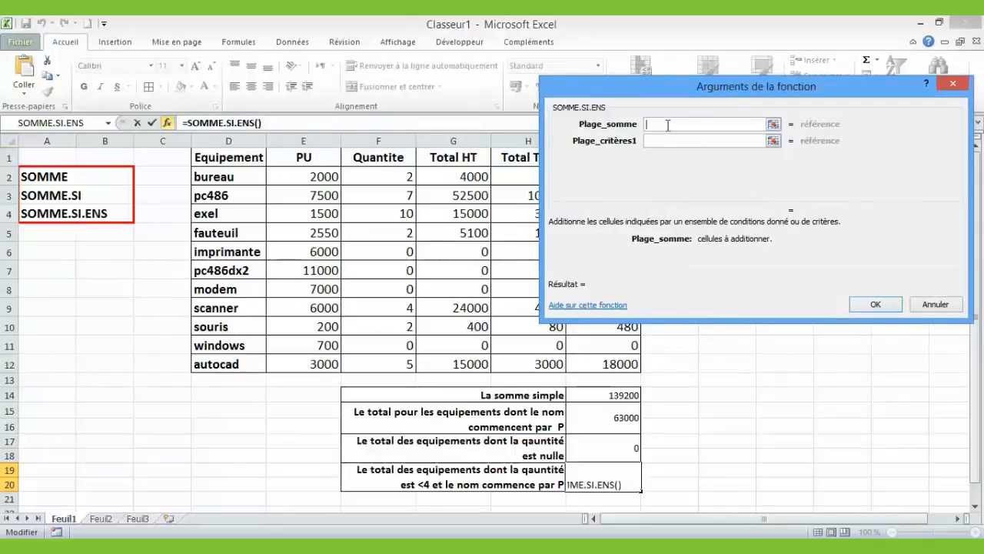
drag(664, 85, 764, 53)
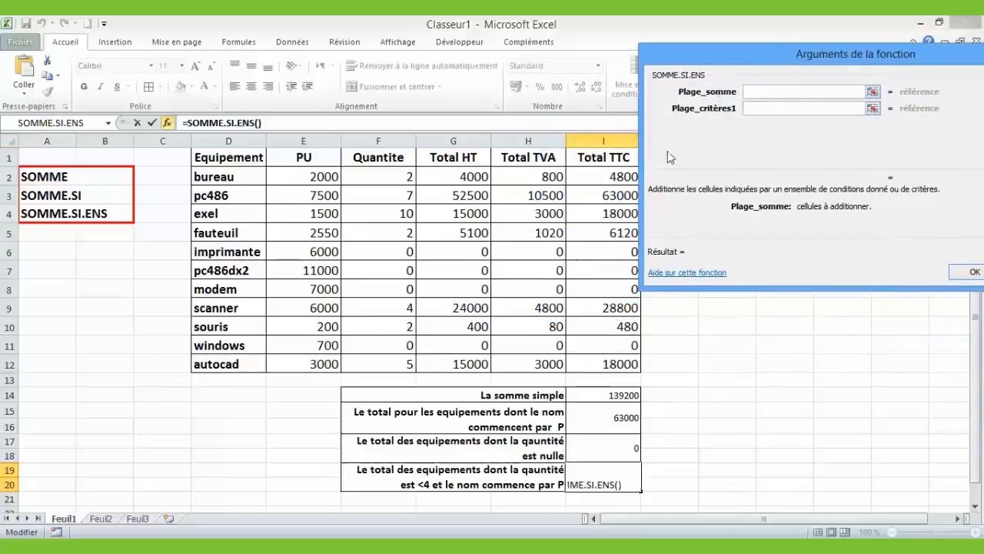
drag(598, 176, 598, 364)
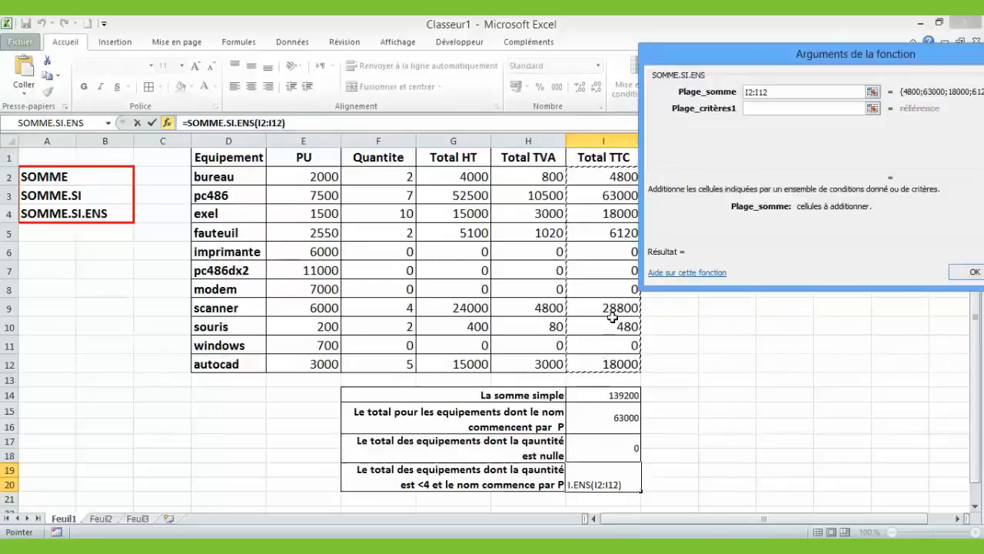
Set the first SOMME.SI.ENS condition with the quantities F2:F12 as Plage_critères1 and <4 as Critères1
click(761, 108)
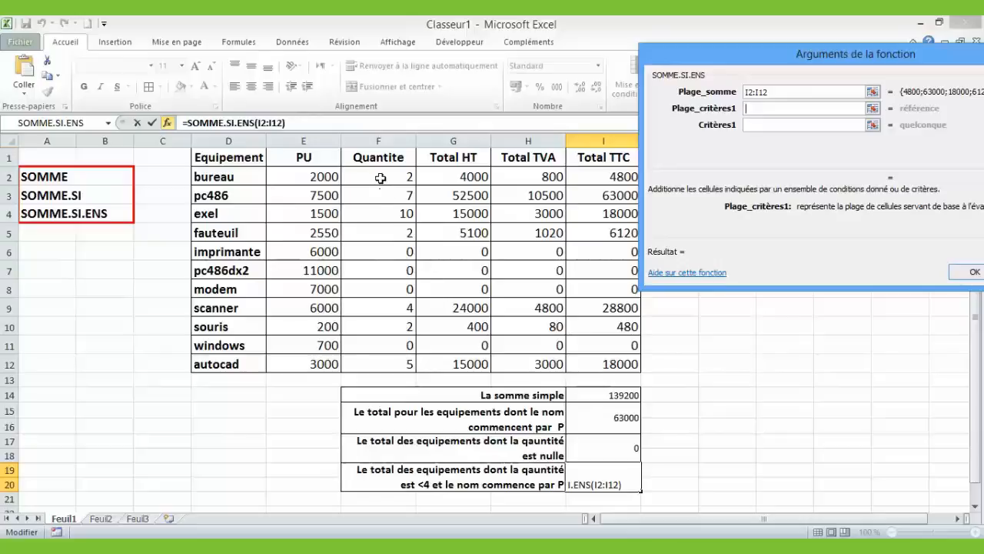
drag(380, 178, 380, 360)
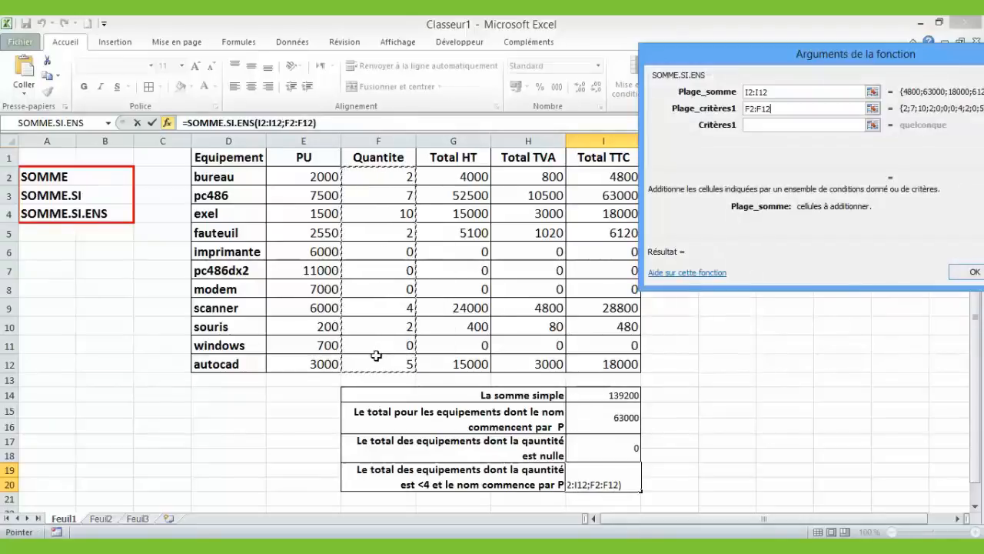
click(777, 126)
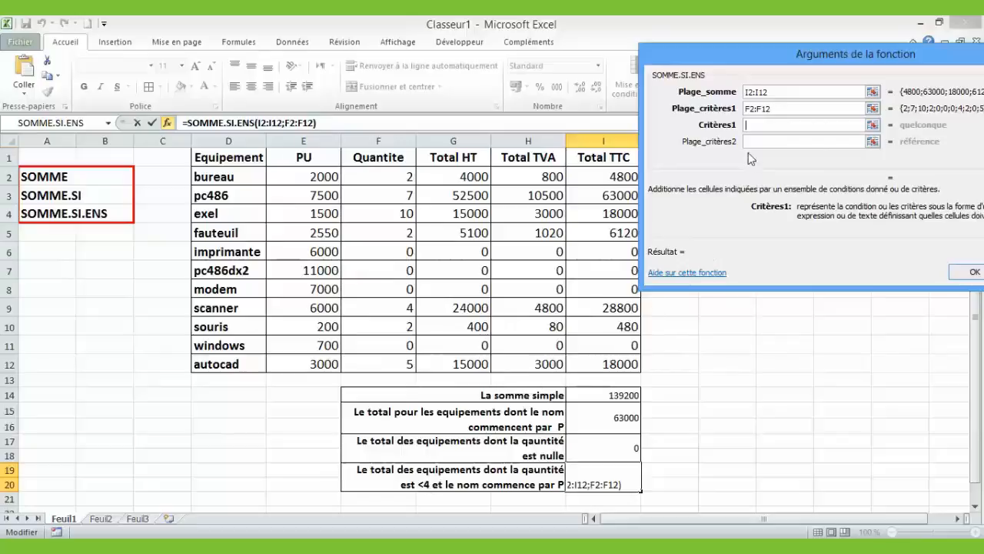
text(<4)
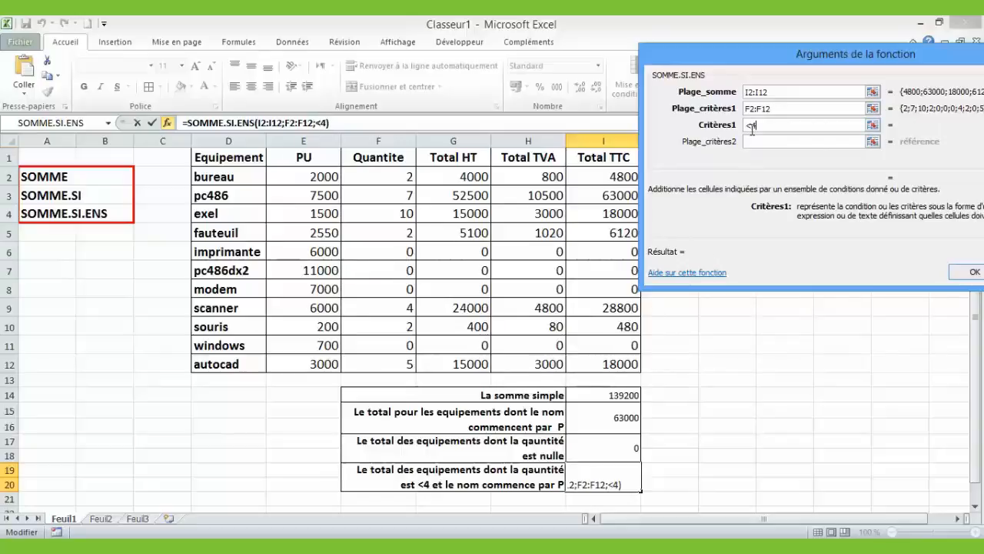
Add the equipment names D2:D12 as Plage_critères2 with P* as Critères2, and validate the SOMME.SI.ENS formula
click(758, 142)
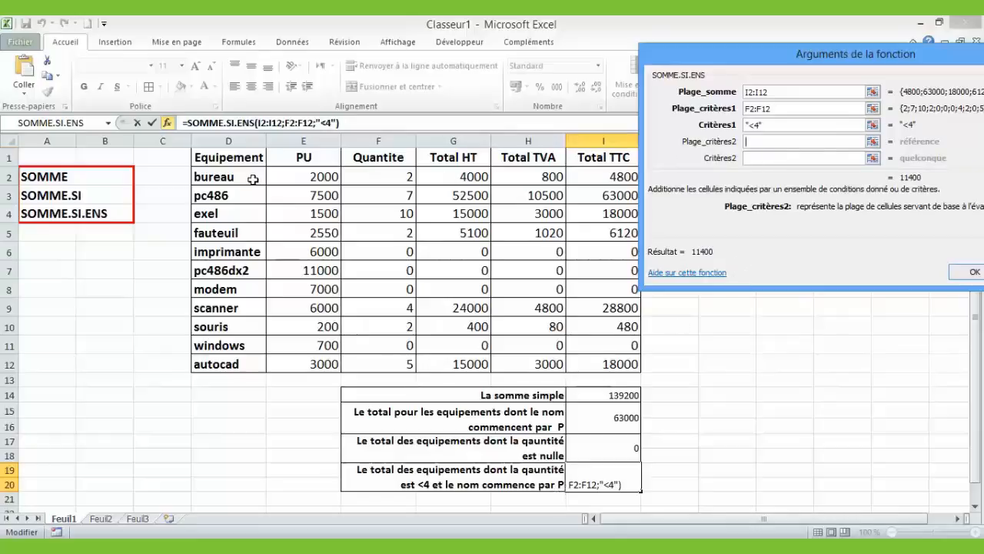
drag(224, 178, 230, 364)
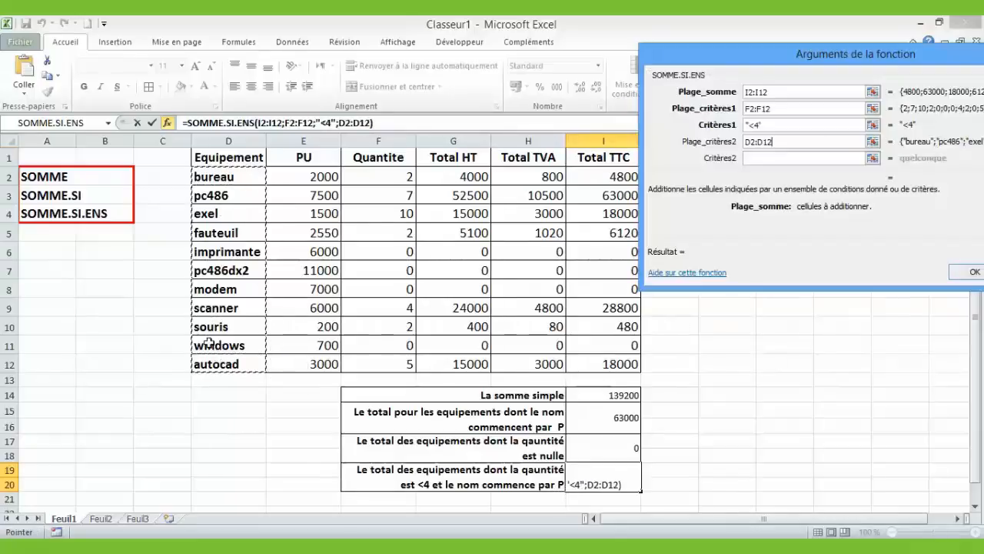
click(765, 158)
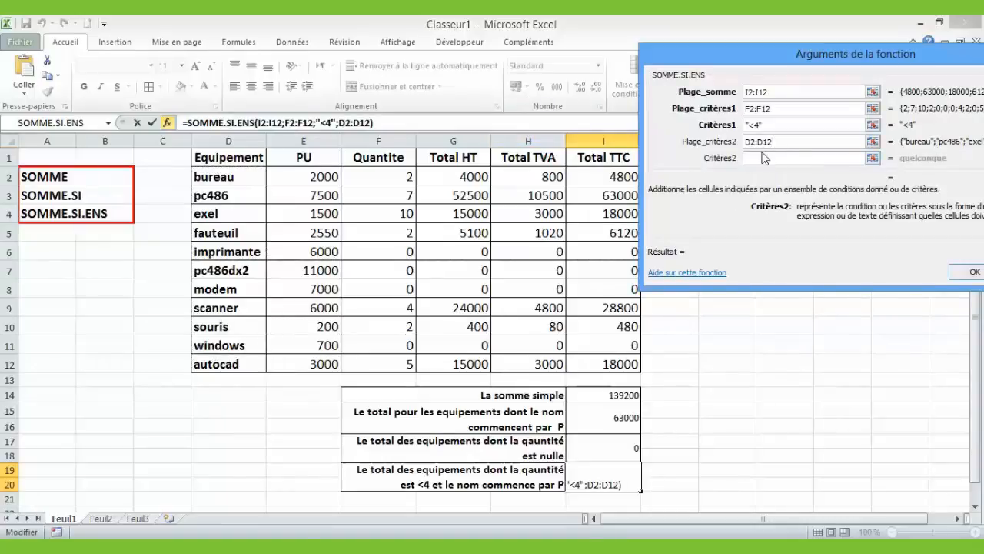
text(P*)
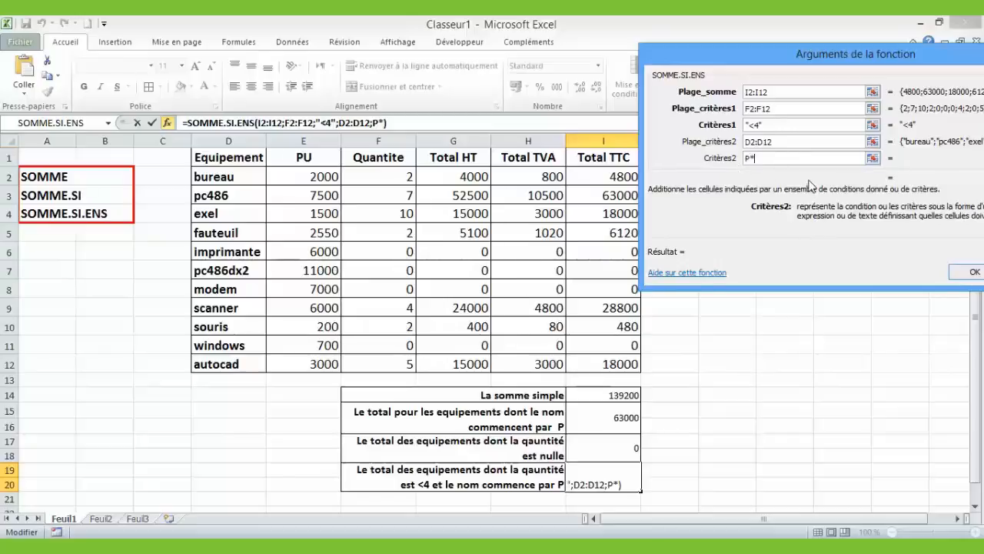
click(961, 274)
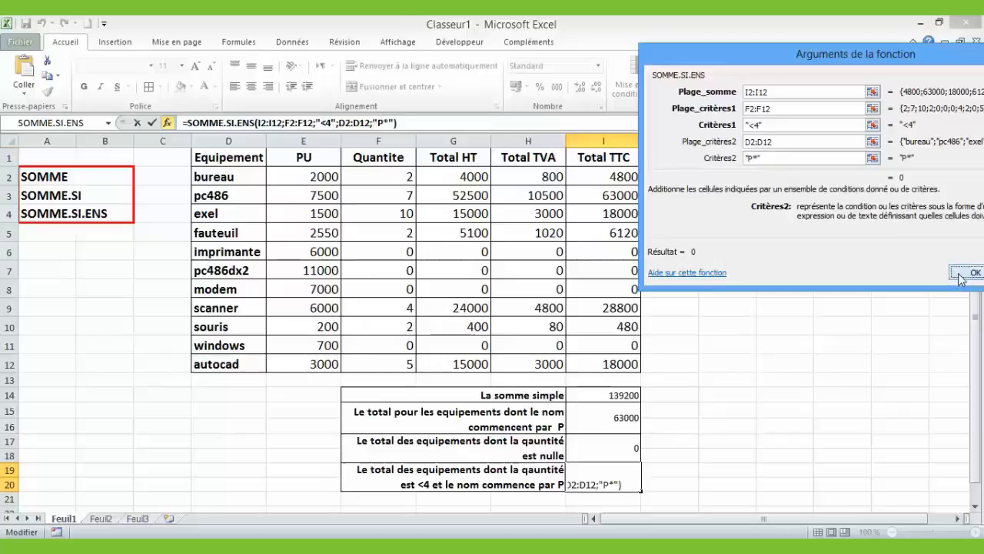